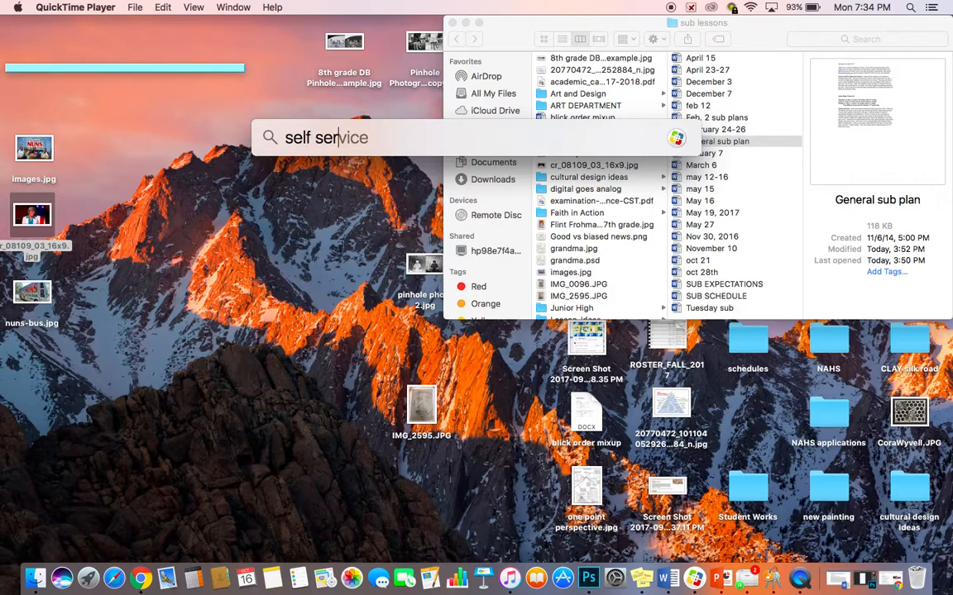
Launch the Self Service app by typing 'servic', then close its window
type("vic")
key("Return")
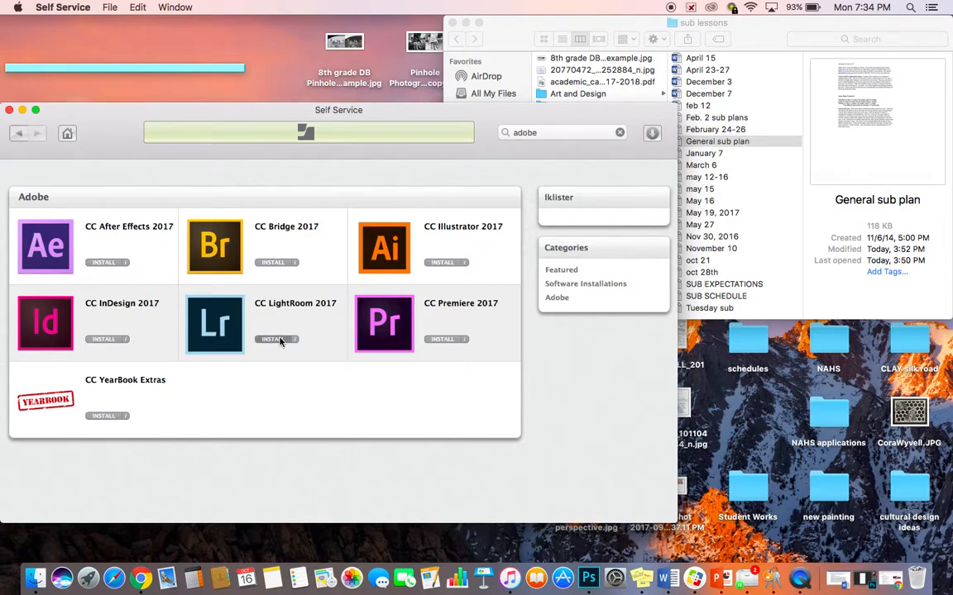
left_click(9, 110)
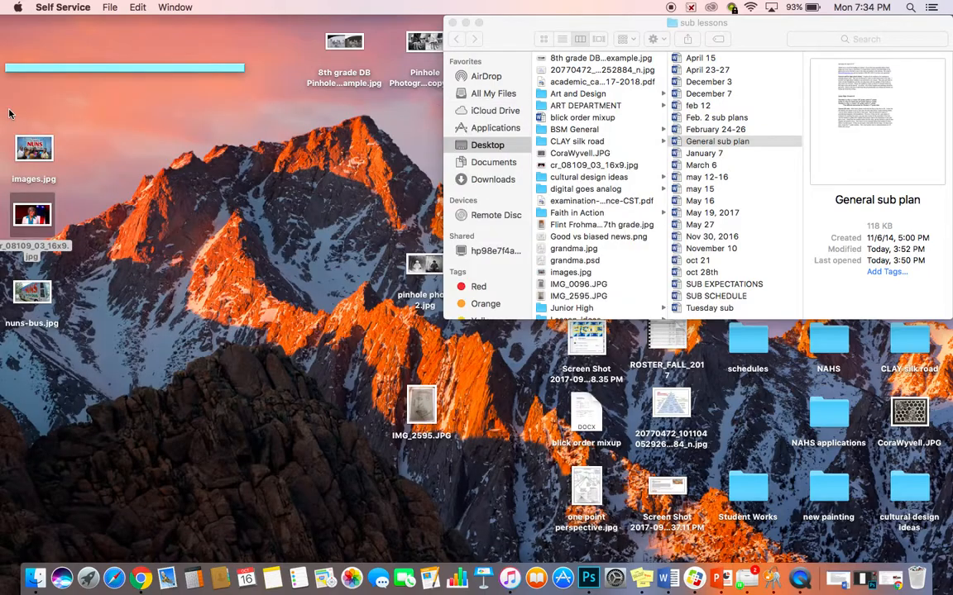
Go to the PowerSchool Learning Photoshop page and open the downloaded muraltemplate in Photoshop
left_click(465, 23)
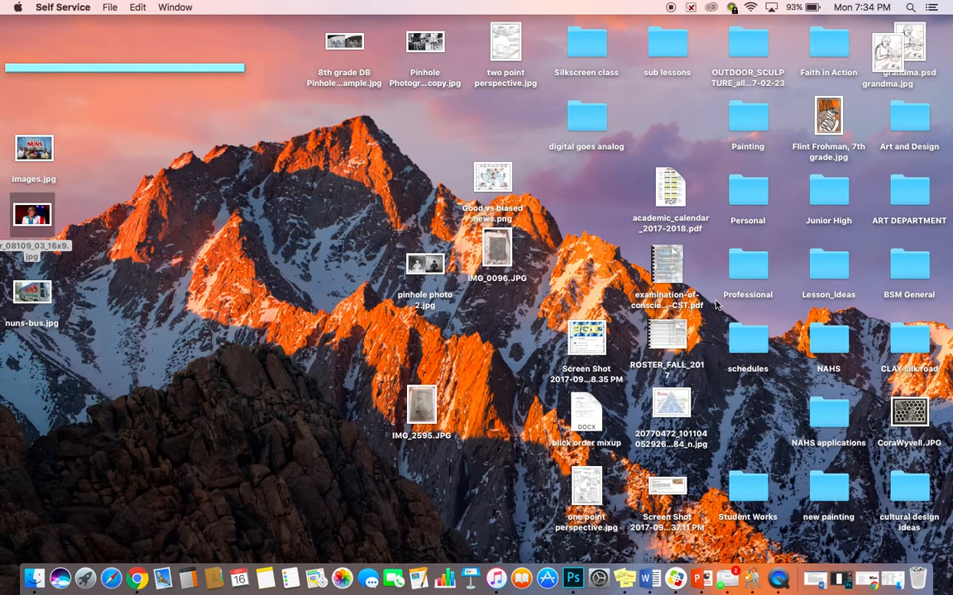
left_click(865, 579)
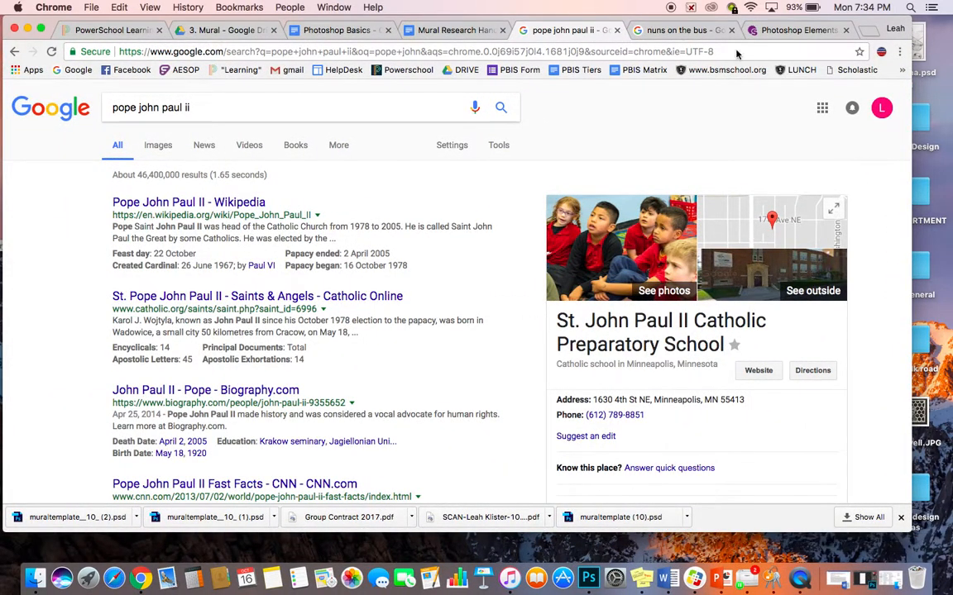
left_click(113, 33)
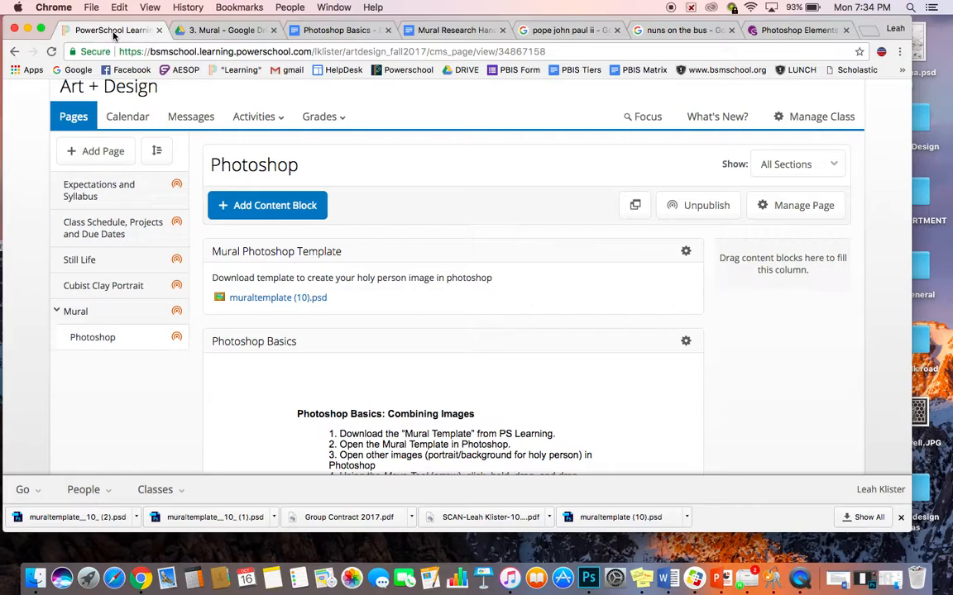
scroll(122, 99, "up", 2)
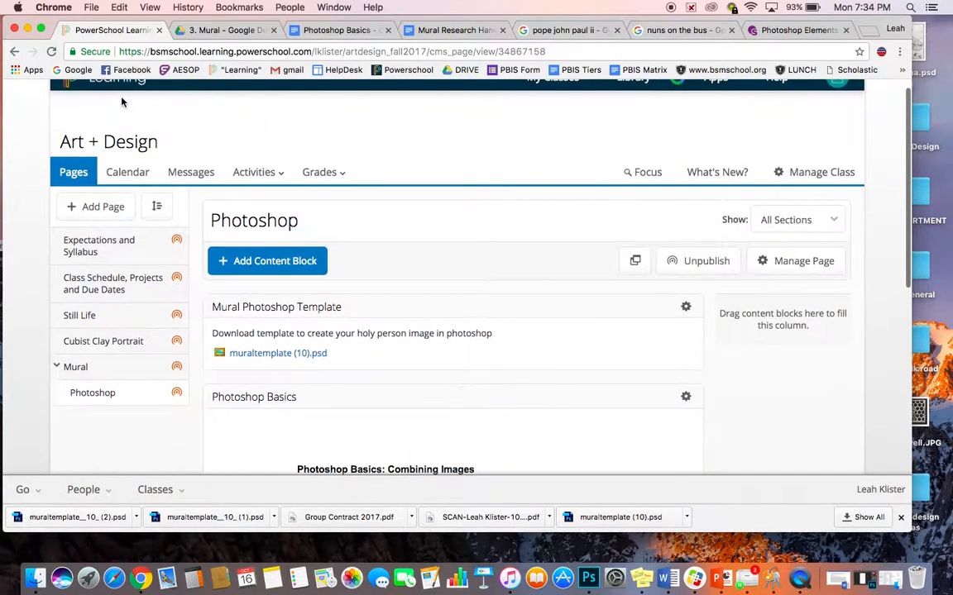
left_click(94, 401)
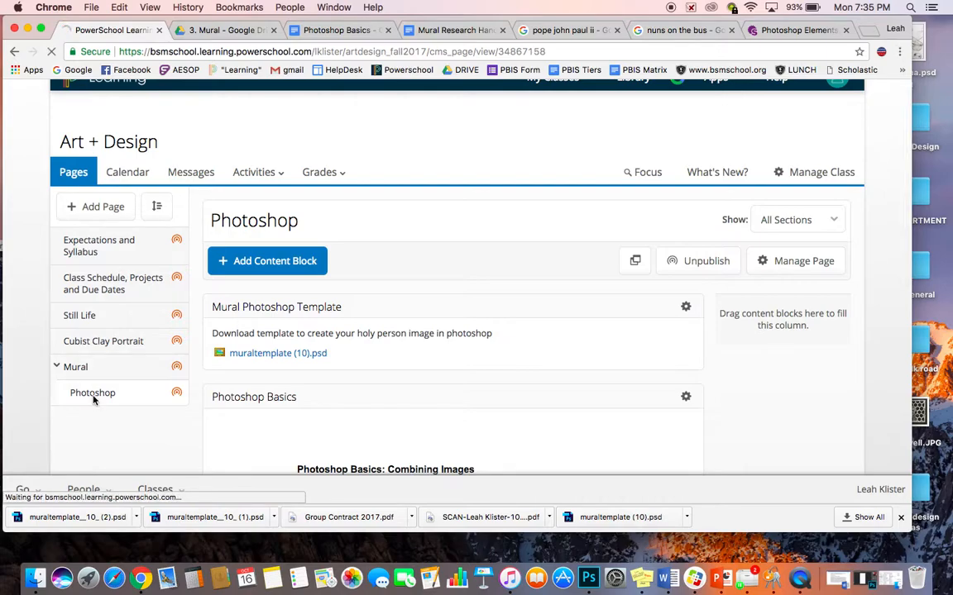
scroll(238, 365, "down", 2)
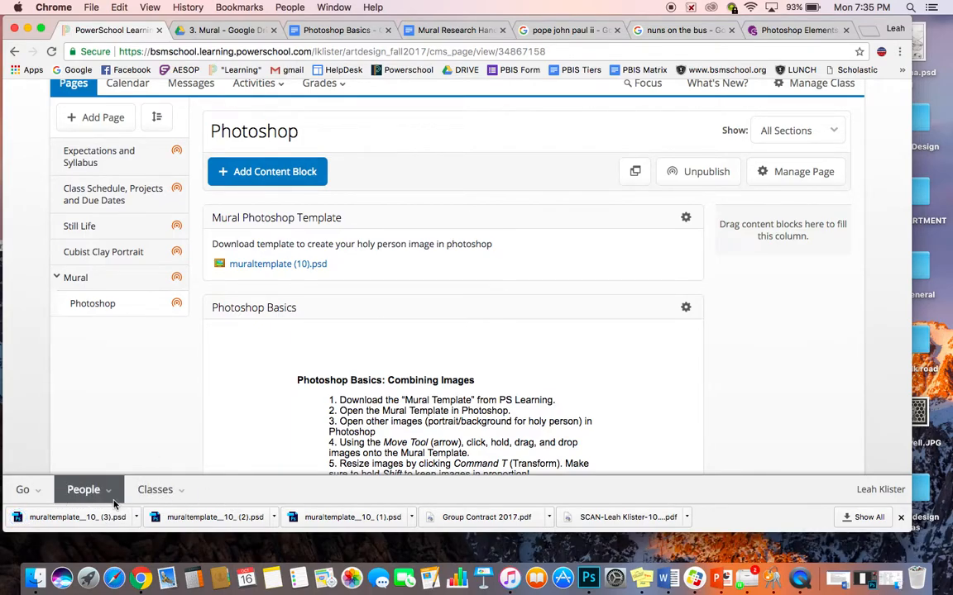
left_click(94, 518)
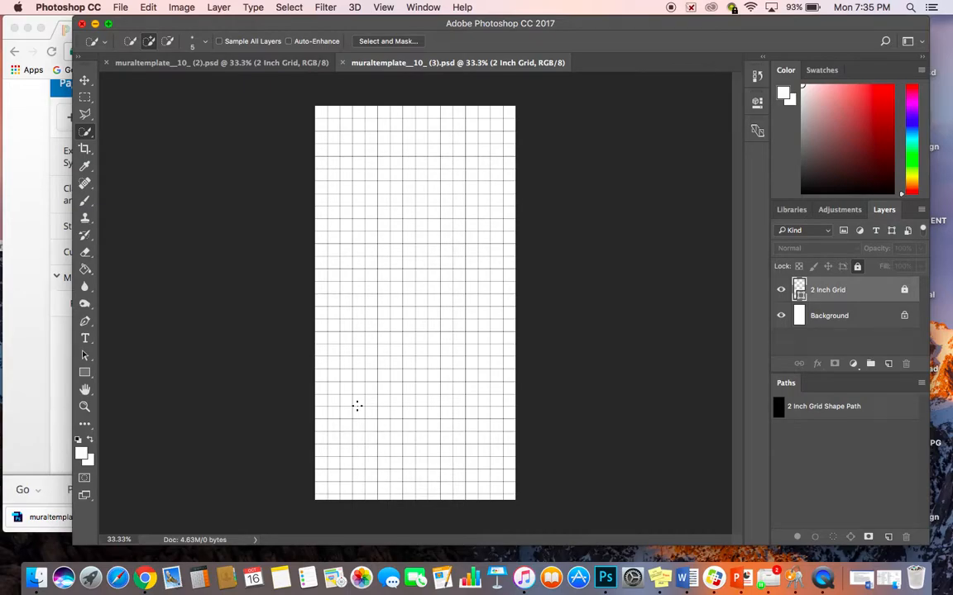
Minimize the Photoshop window showing muraltemplate__10_ (3).psd
left_click(95, 24)
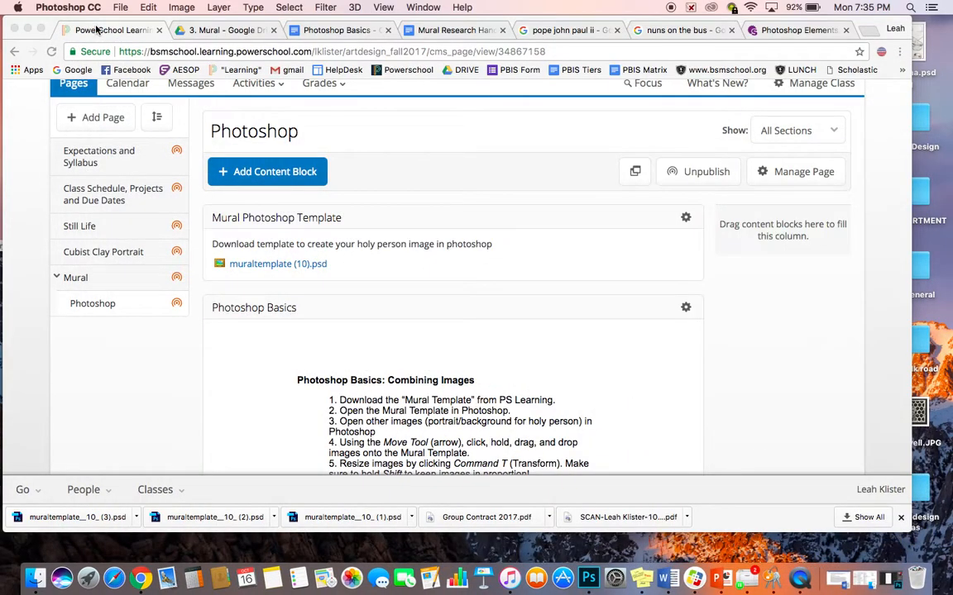
Replace the 'pope john paul ii' search with 'sr. simone campbell' and view image results
left_click(577, 31)
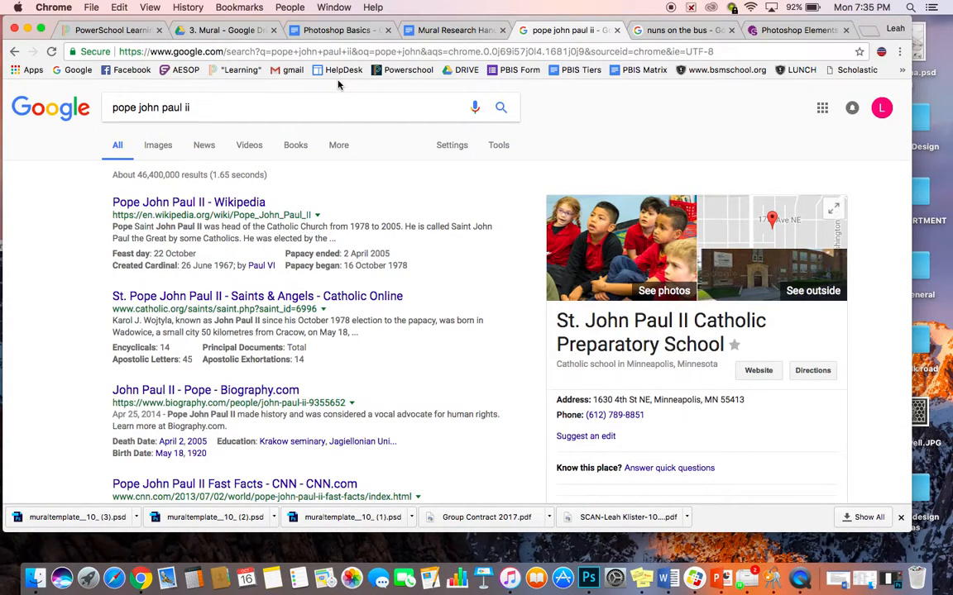
triple_click(205, 113)
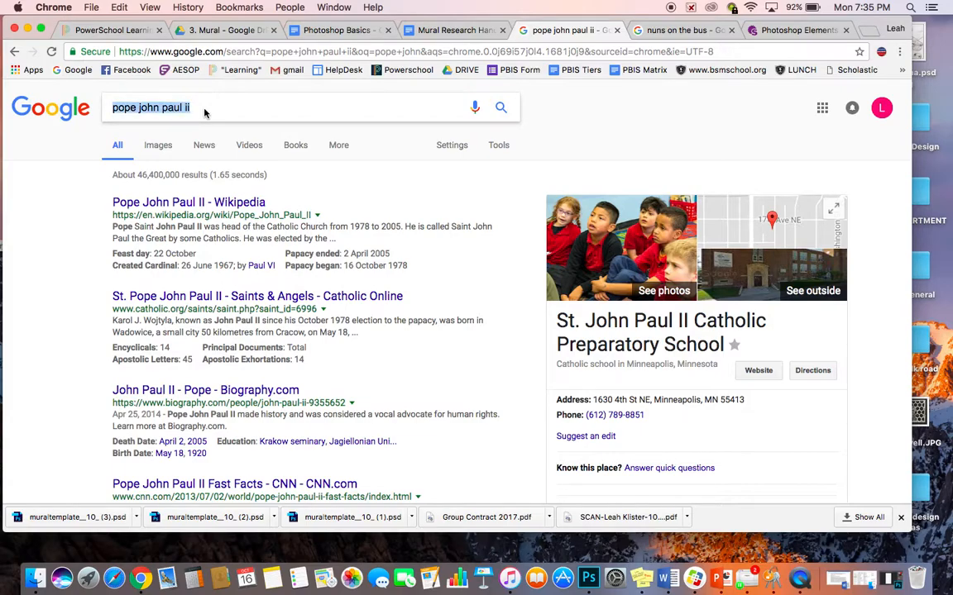
type("sr simone cam")
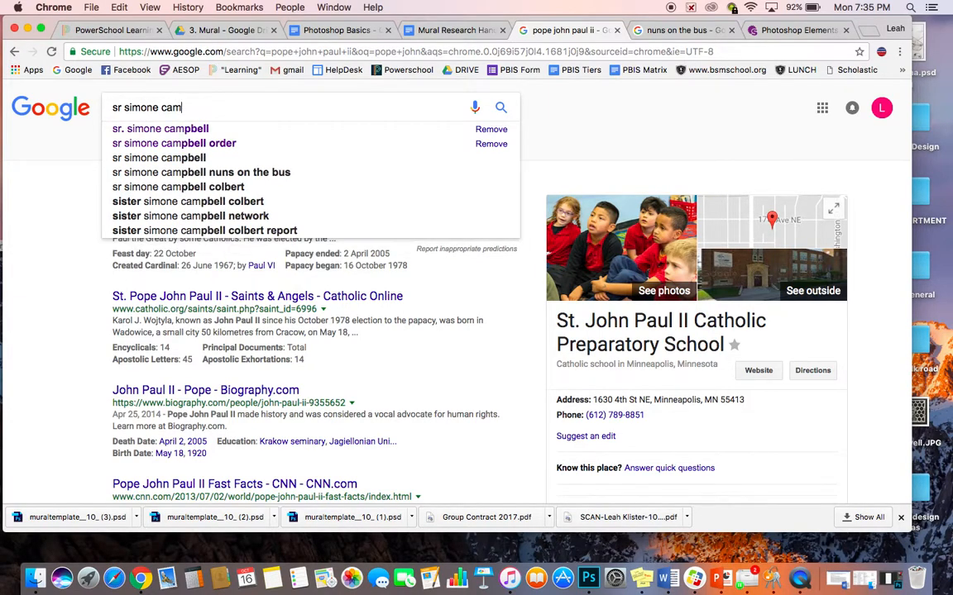
type("b")
key("BackSpace")
key("Down")
key("Return")
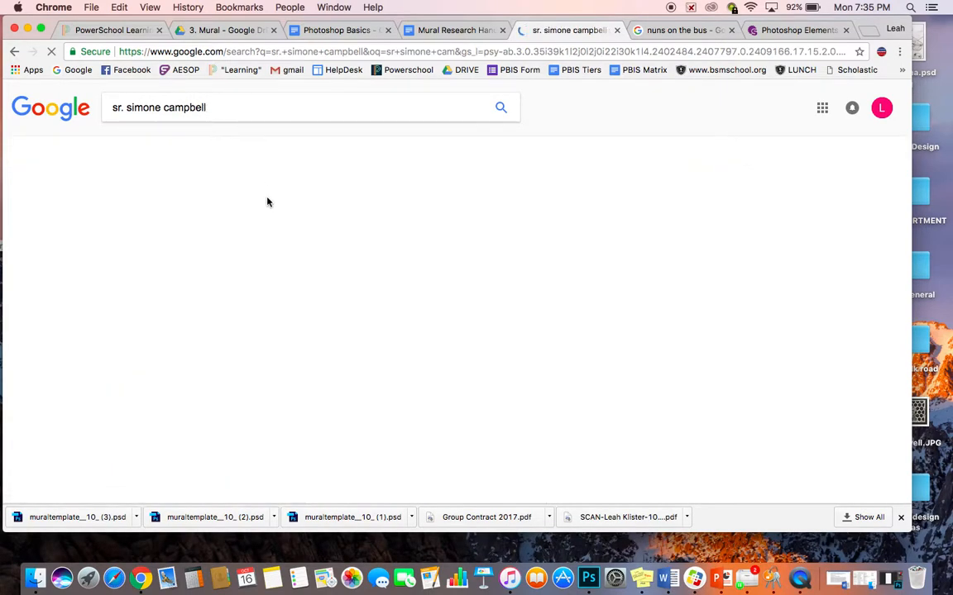
left_click(200, 147)
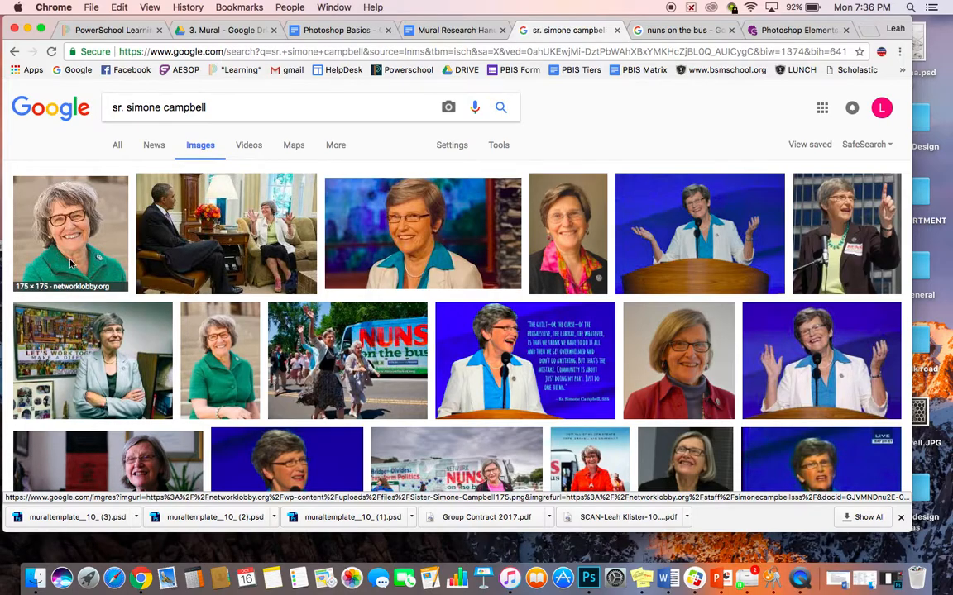
Filter the image results to large sizes only
left_click(498, 147)
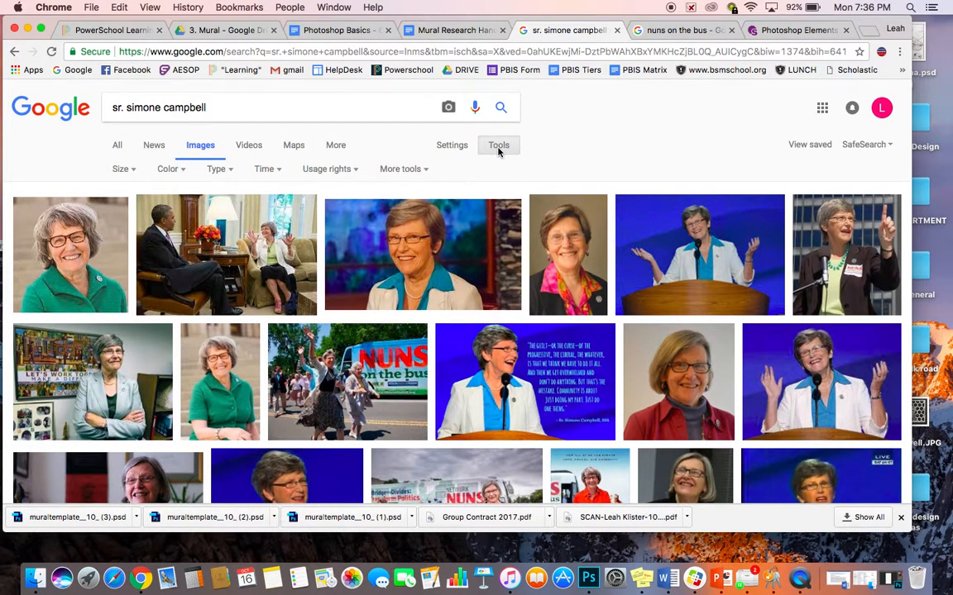
left_click(220, 172)
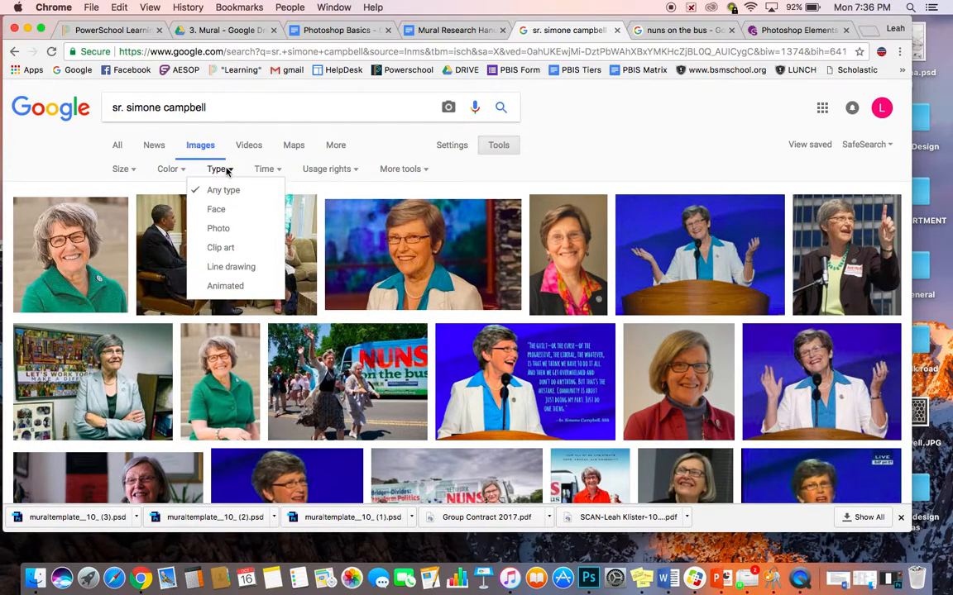
left_click(124, 171)
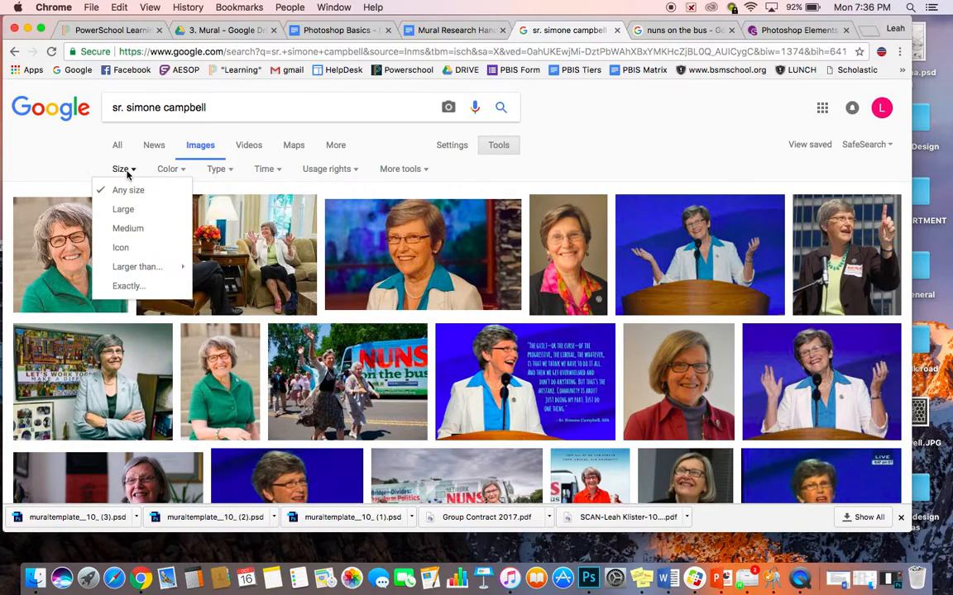
left_click(133, 218)
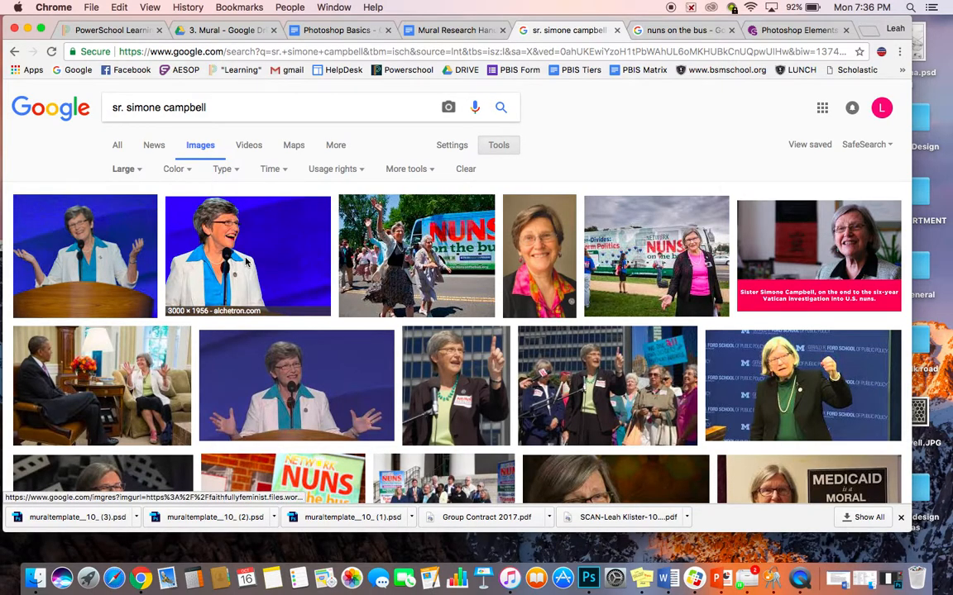
Browse the results and open the enlarged preview of the flag-backdrop Simone Campbell photo
scroll(242, 276, "down", 2)
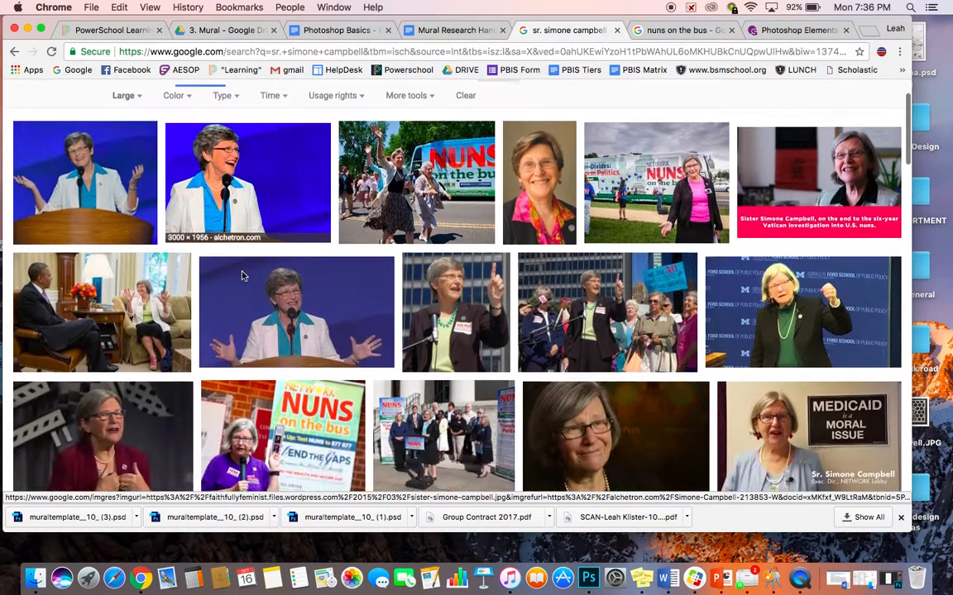
scroll(242, 276, "down", 1)
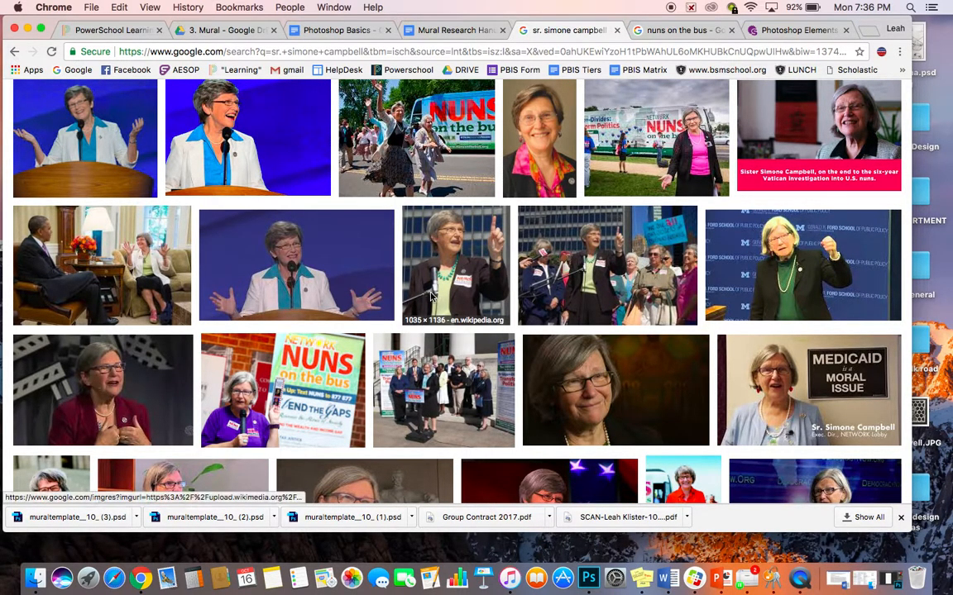
scroll(426, 331, "down", 4)
scroll(430, 296, "down", 1)
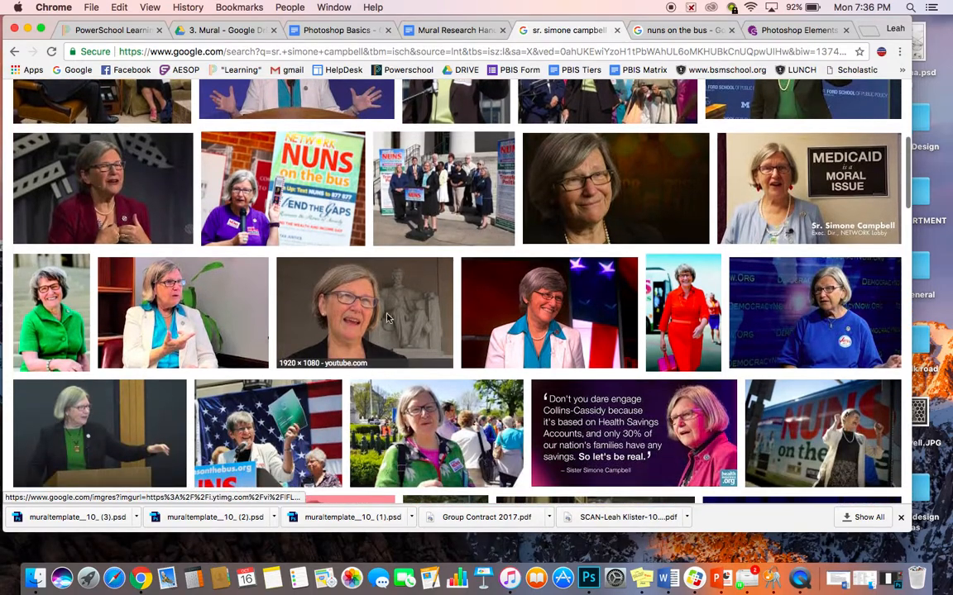
scroll(491, 327, "down", 2)
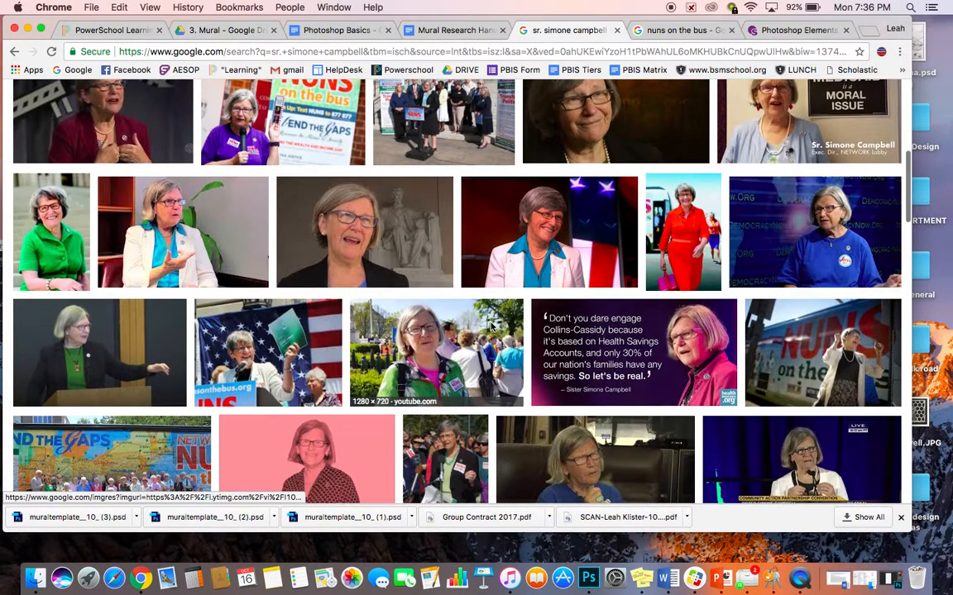
scroll(490, 327, "down", 5)
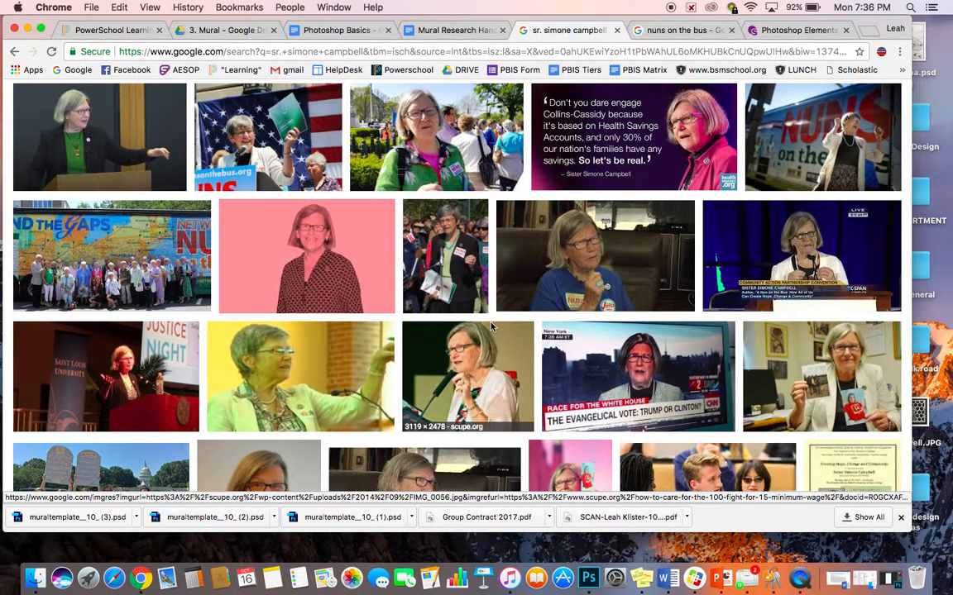
scroll(490, 327, "up", 10)
scroll(491, 327, "up", 4)
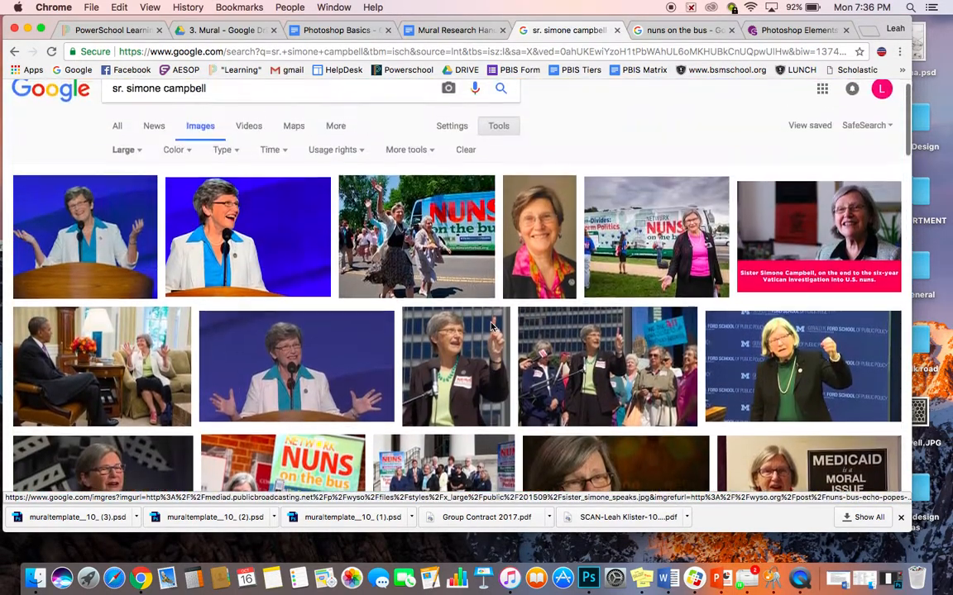
left_click(284, 255)
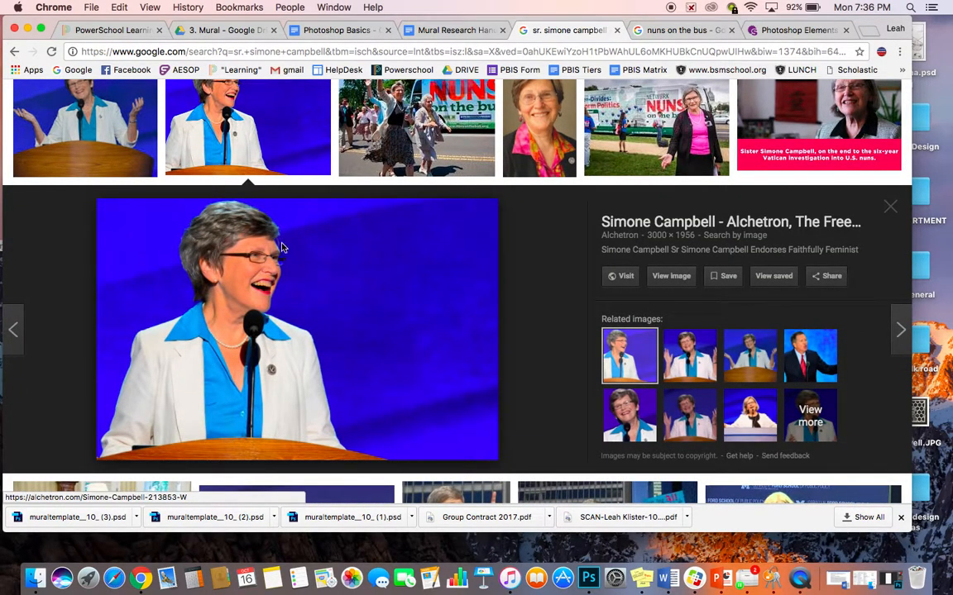
scroll(305, 283, "down", 10)
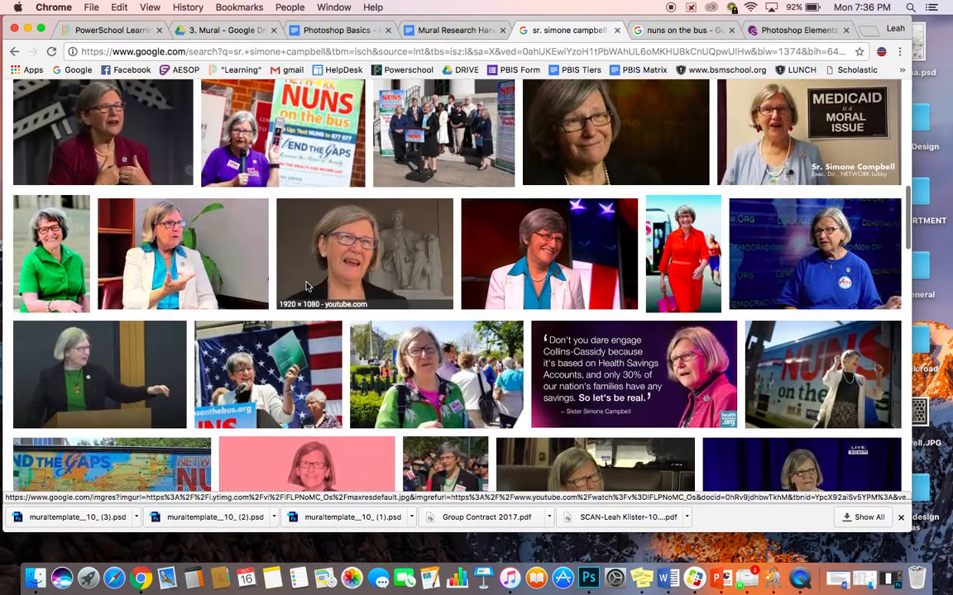
scroll(305, 286, "down", 3)
left_click(576, 173)
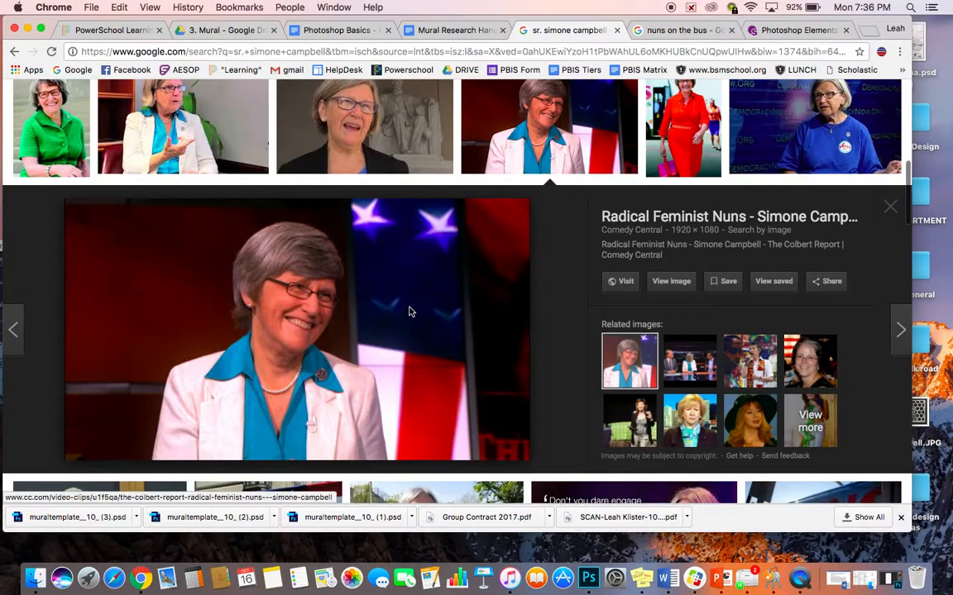
Save the flag-backdrop preview photo to the desktop, then move Chrome back over it
left_click_drag(284, 24, 614, 24)
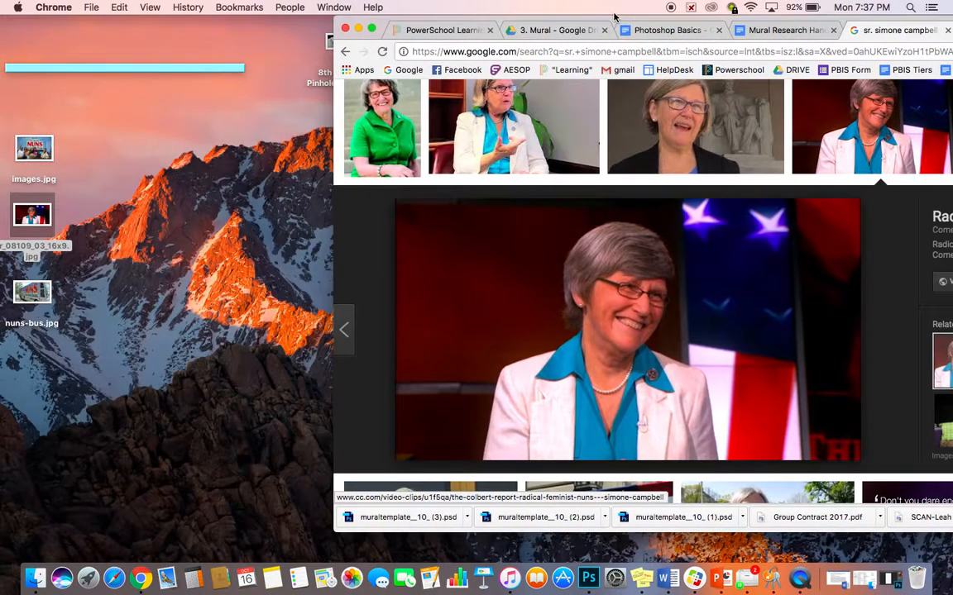
left_click_drag(612, 250, 24, 346)
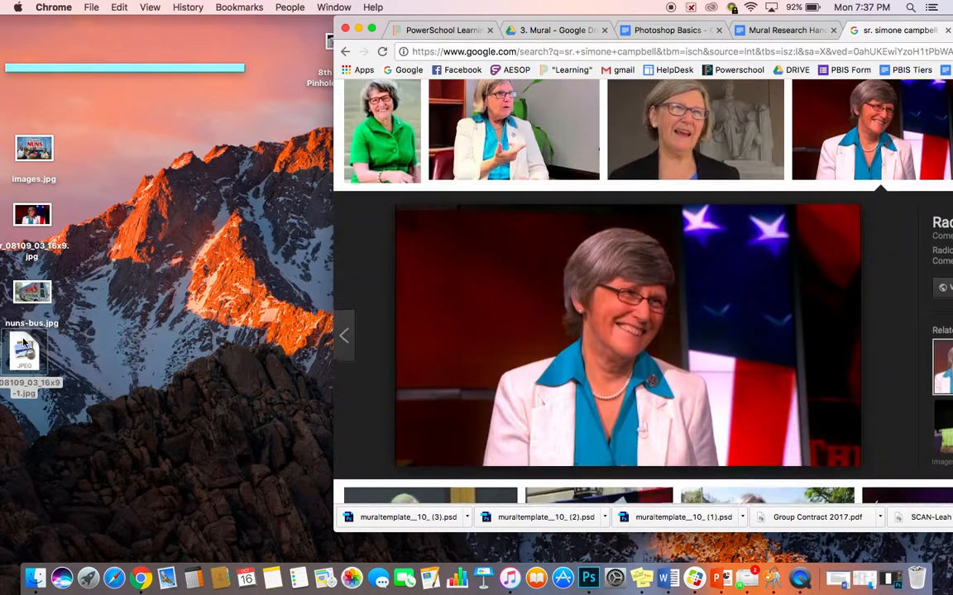
left_click_drag(638, 18, 294, 5)
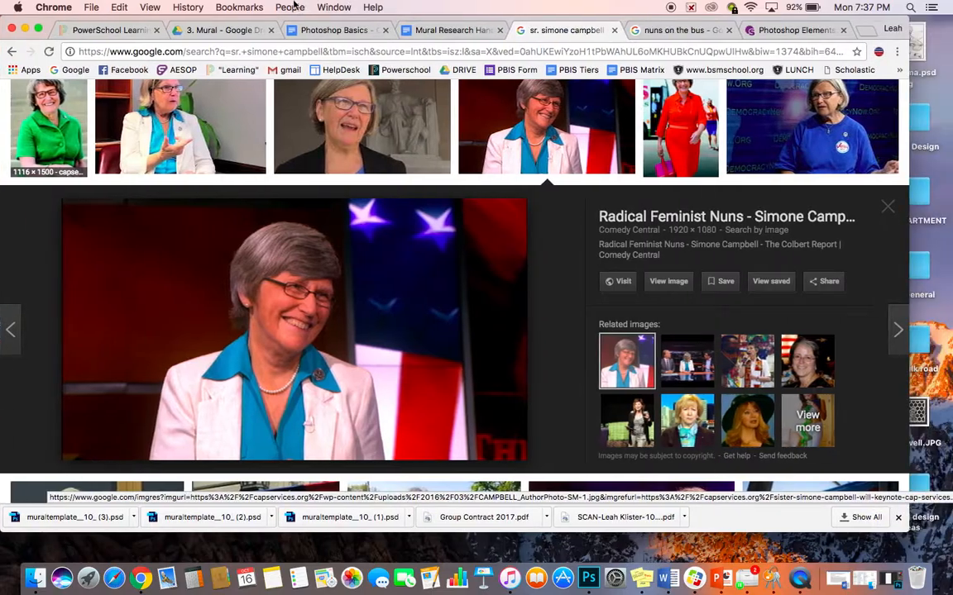
scroll(340, 218, "up", 10)
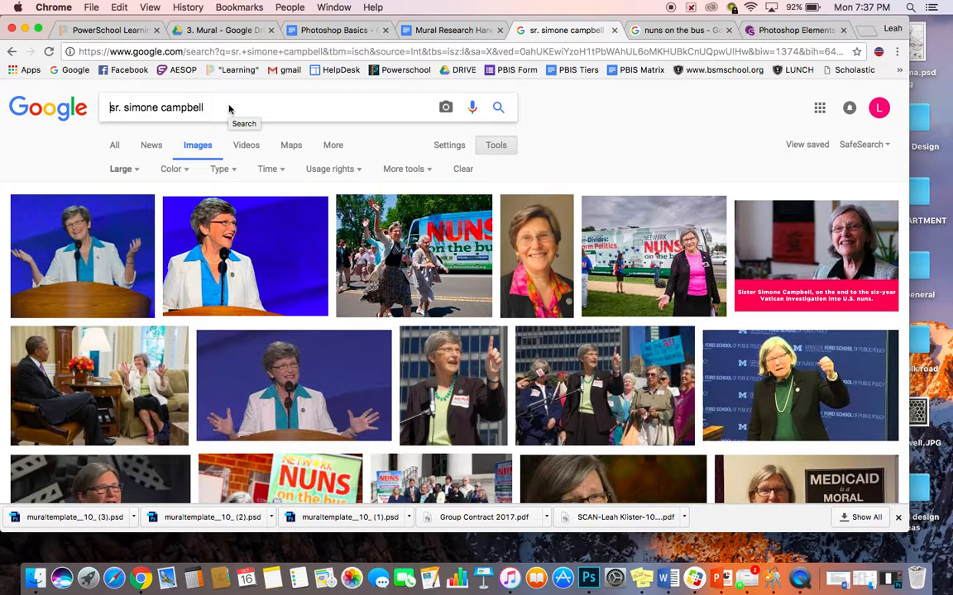
Replace the query with 'nuns on a bus' and scroll through the image results
double_click(229, 108)
left_click(230, 111)
left_click_drag(229, 111, 88, 113)
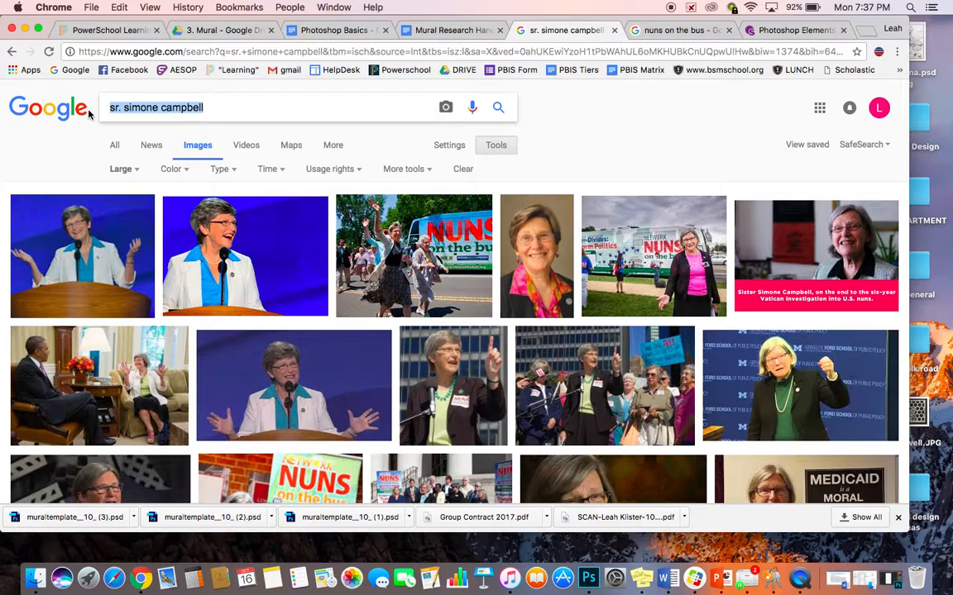
type("nuns")
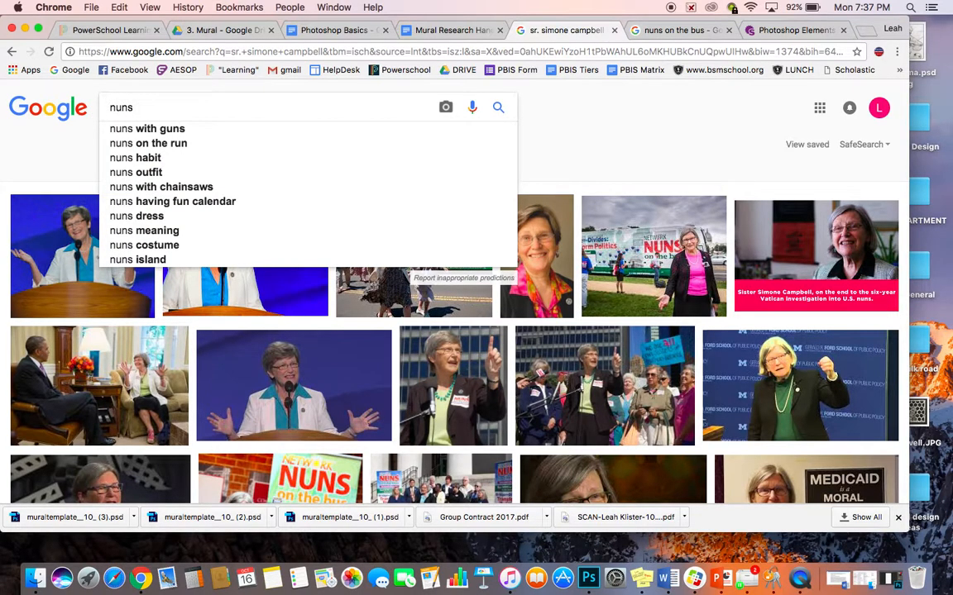
type(" on a ")
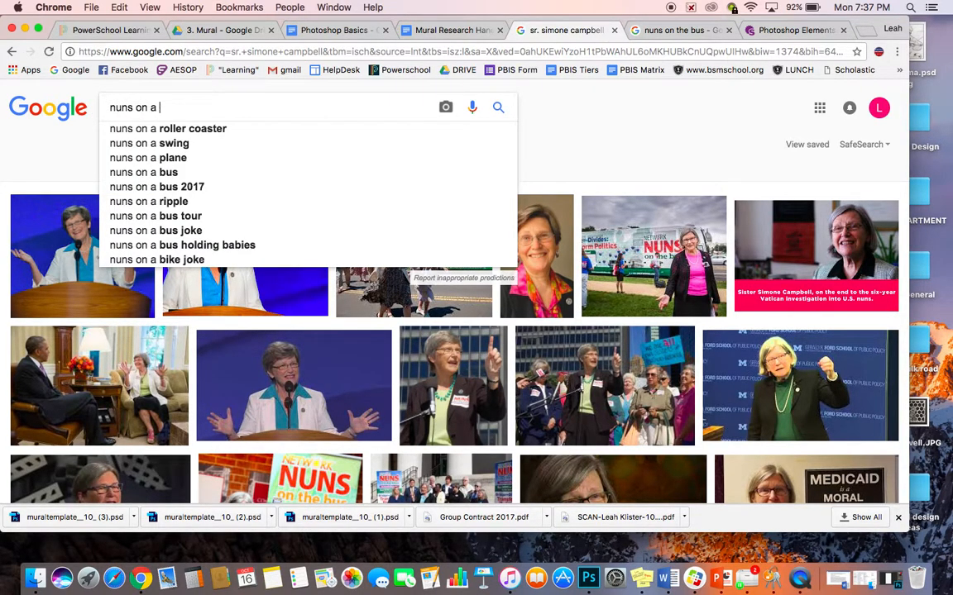
type("bus")
key("Return")
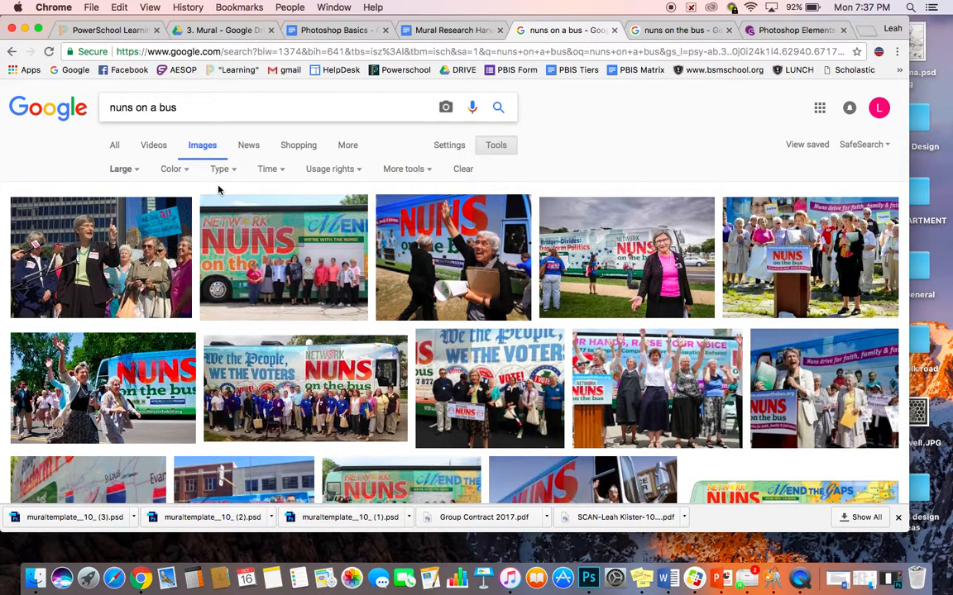
scroll(218, 190, "down", 1)
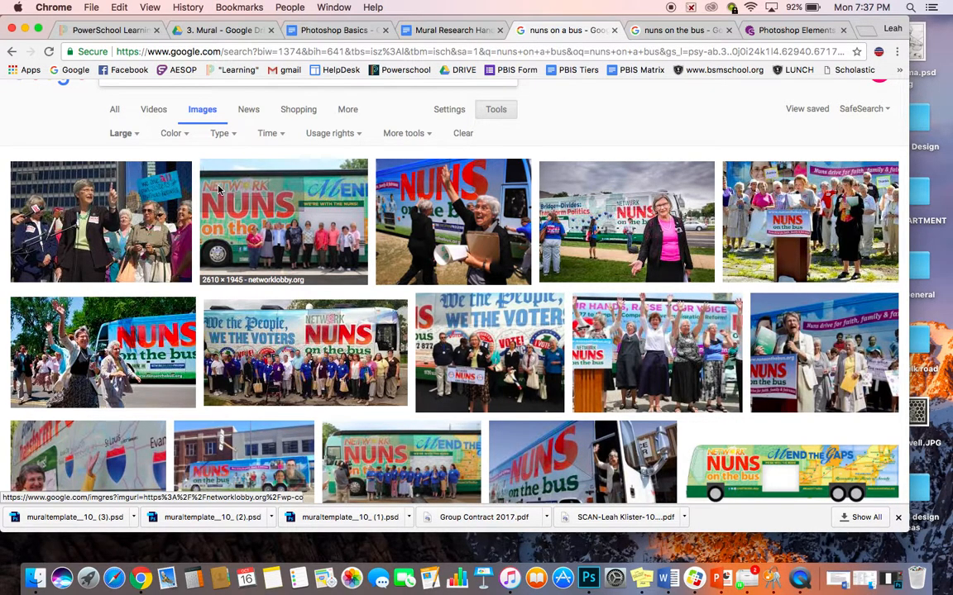
scroll(218, 190, "down", 7)
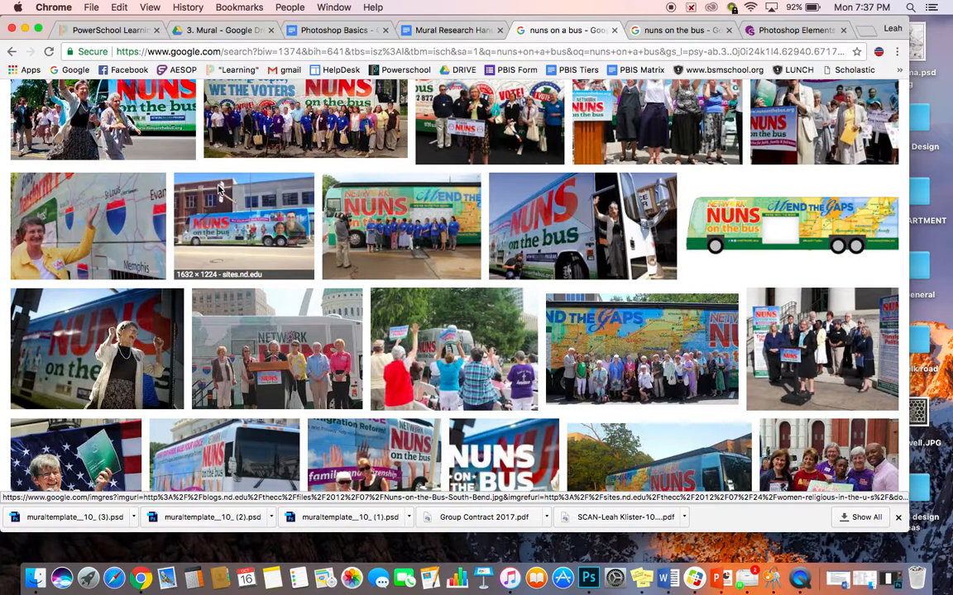
scroll(219, 190, "down", 2)
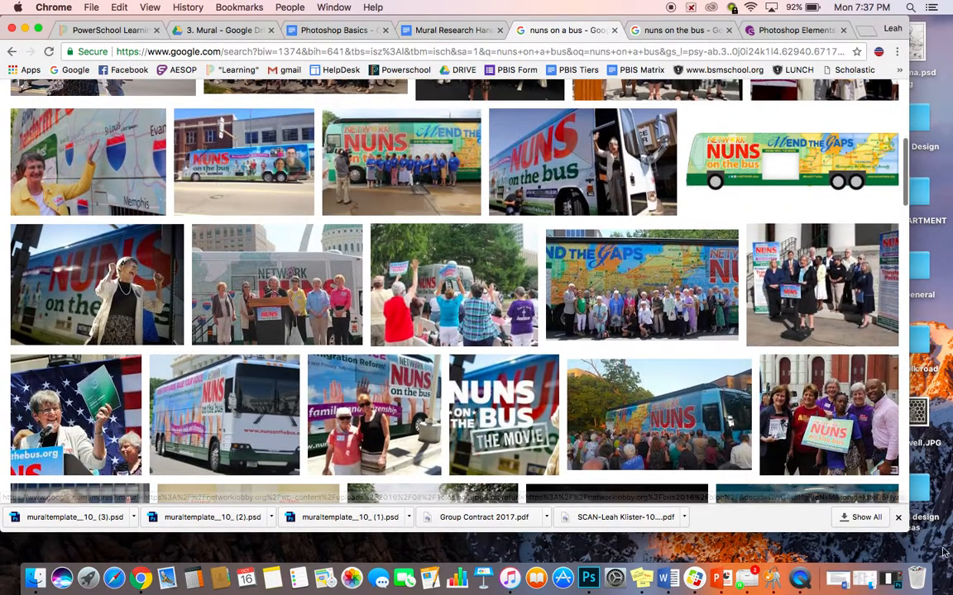
Check the Photoshop grid template, then keep browsing the 'nuns on a bus' results
left_click(865, 578)
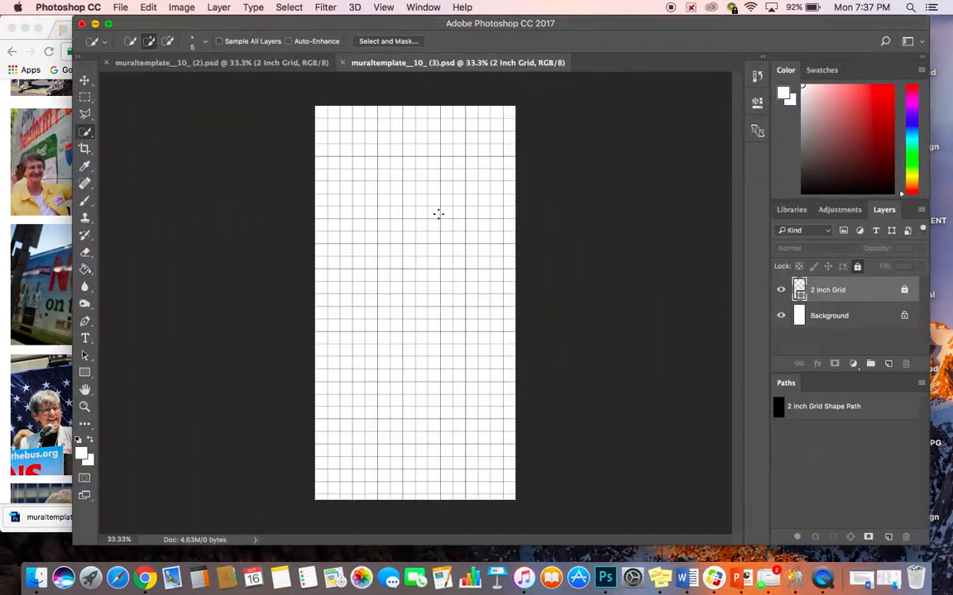
left_click(46, 23)
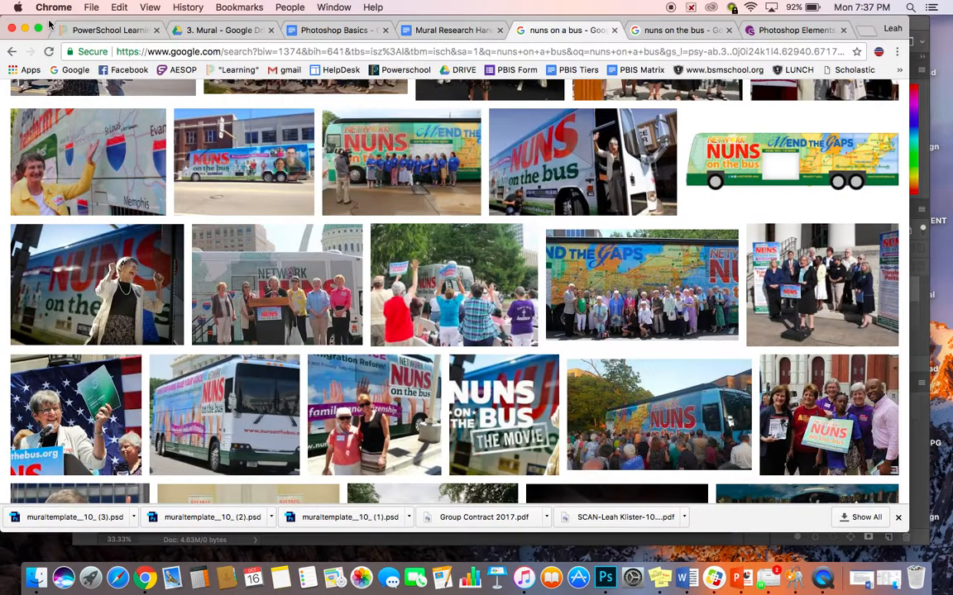
scroll(257, 170, "down", 5)
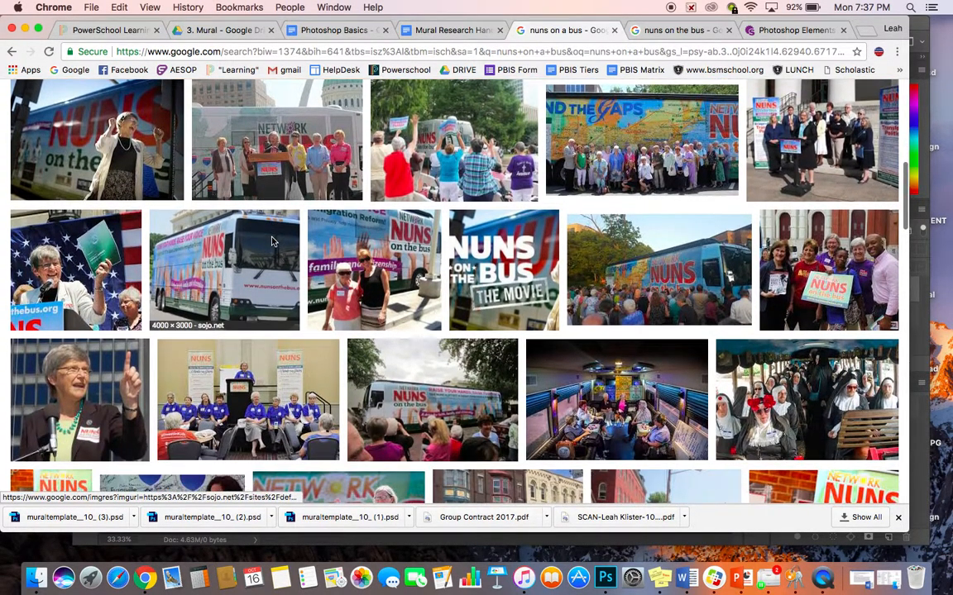
scroll(273, 241, "down", 6)
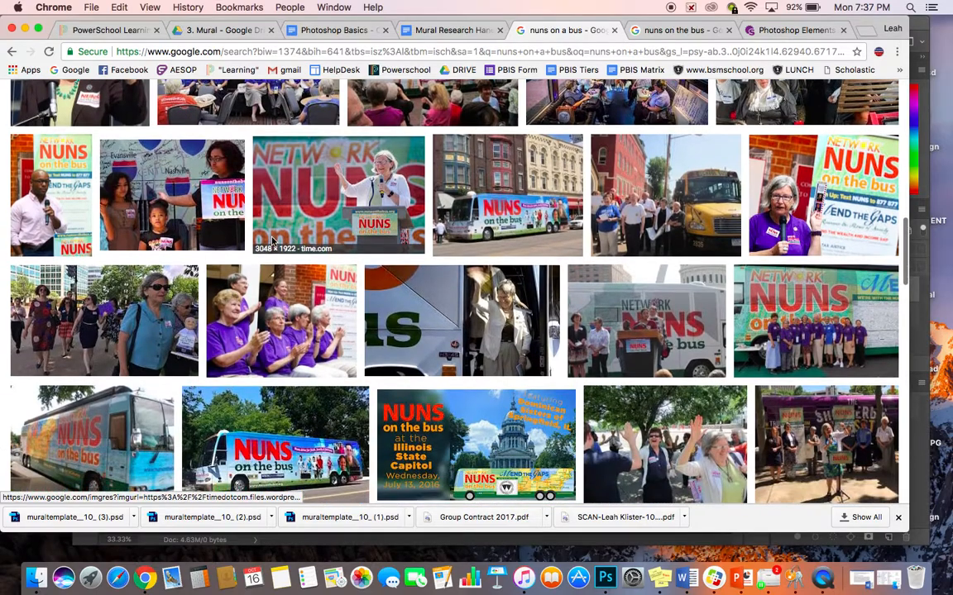
scroll(273, 241, "down", 7)
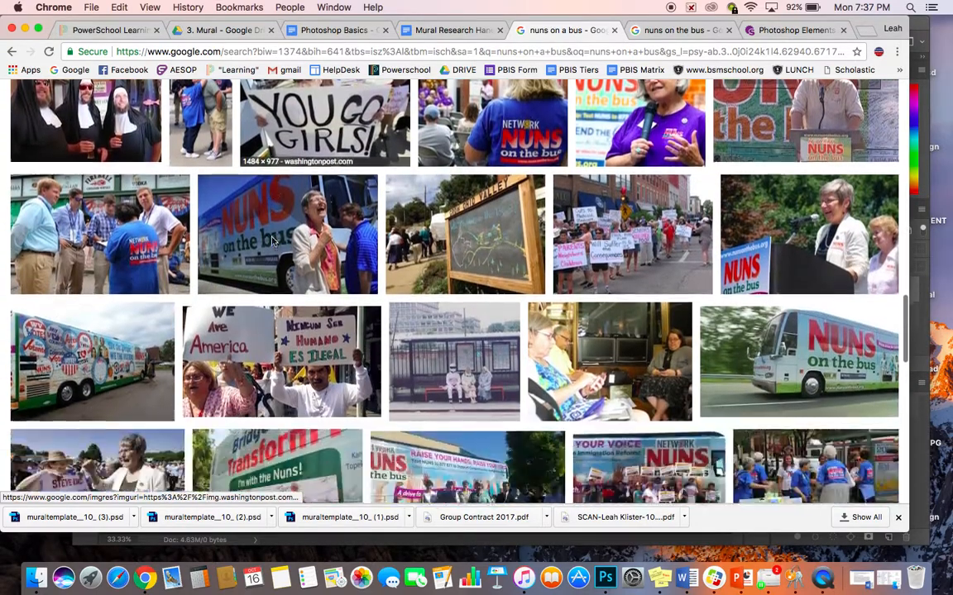
scroll(273, 241, "down", 6)
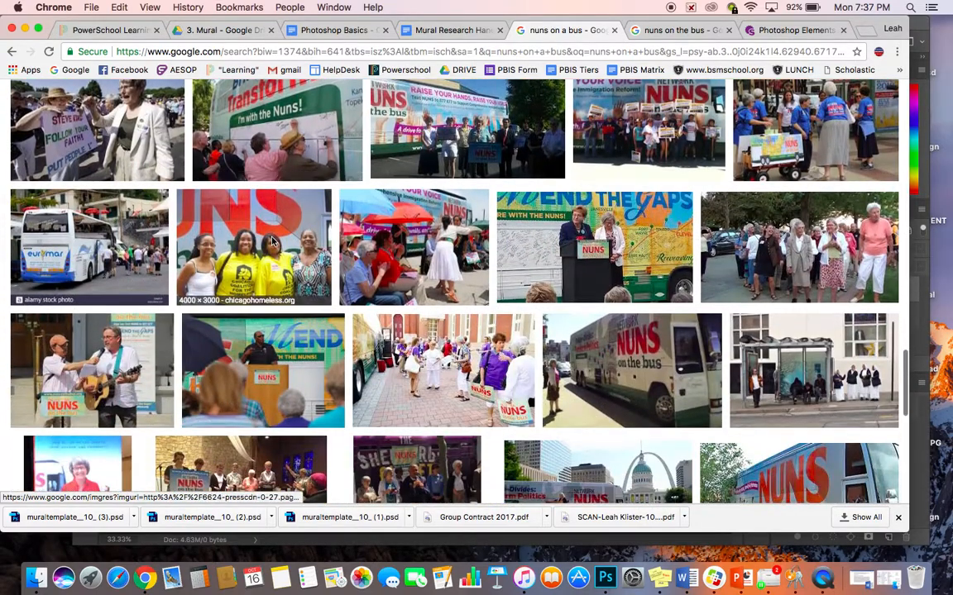
scroll(273, 241, "down", 3)
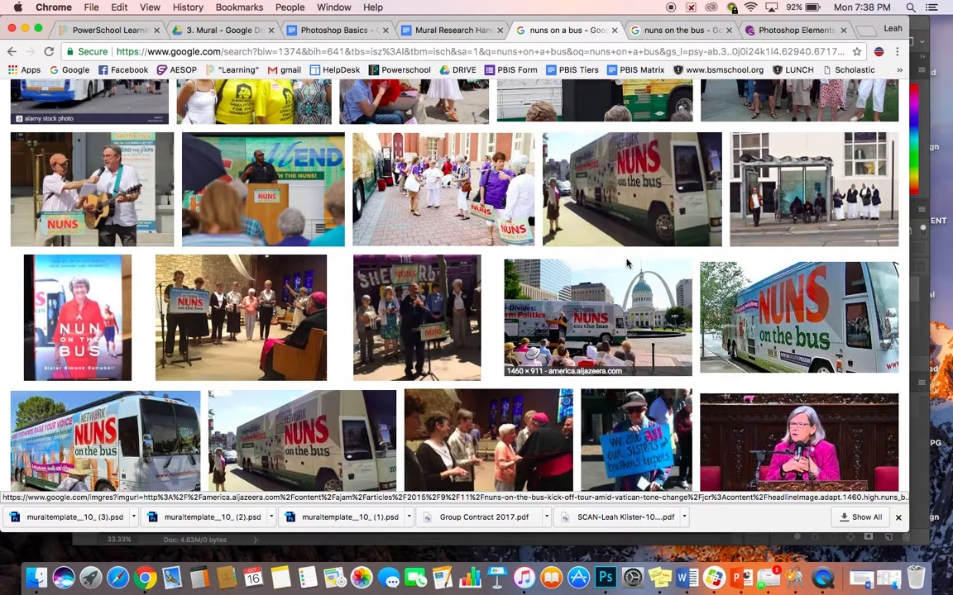
scroll(594, 317, "down", 1)
scroll(563, 297, "down", 2)
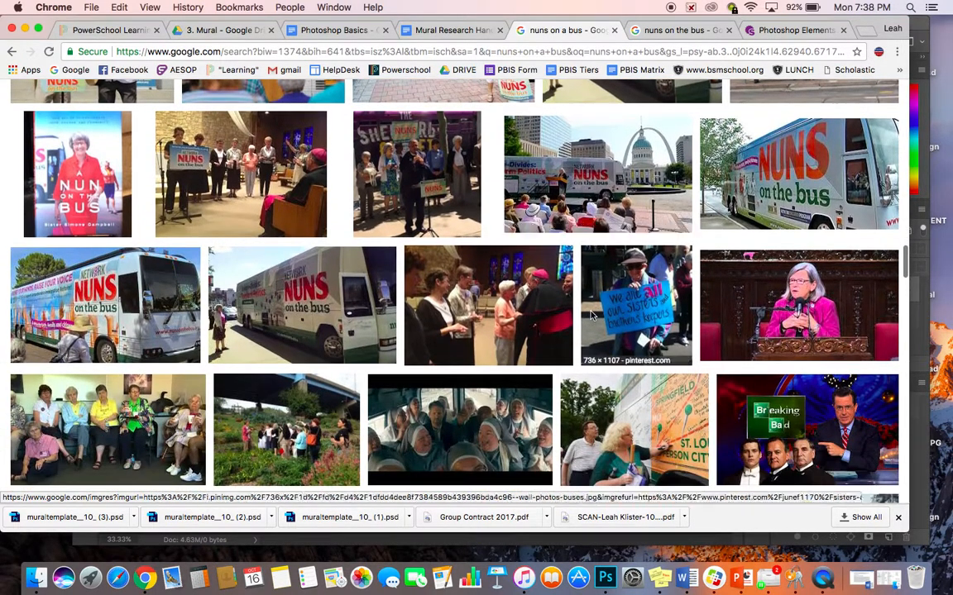
scroll(545, 248, "up", 1)
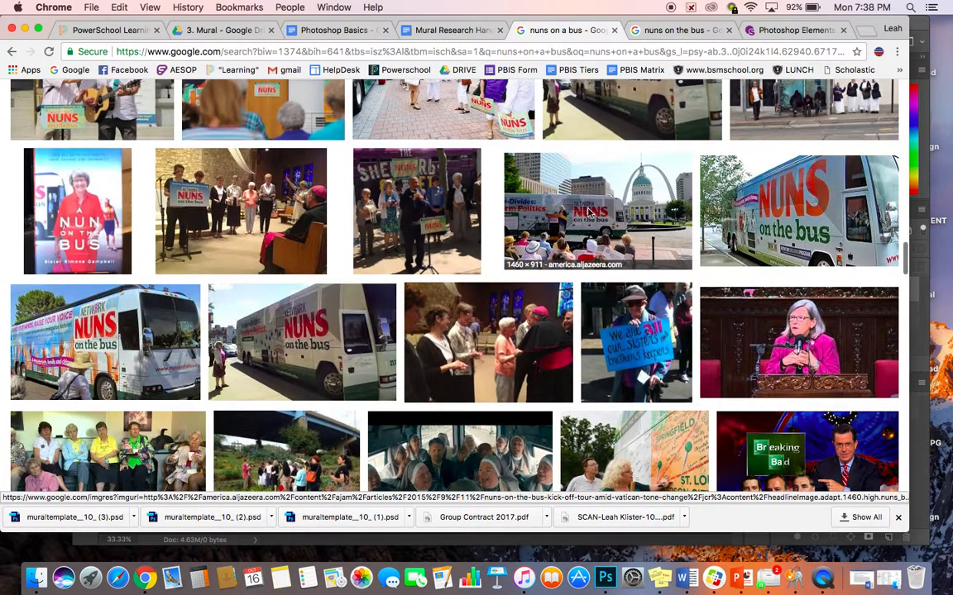
scroll(579, 217, "down", 5)
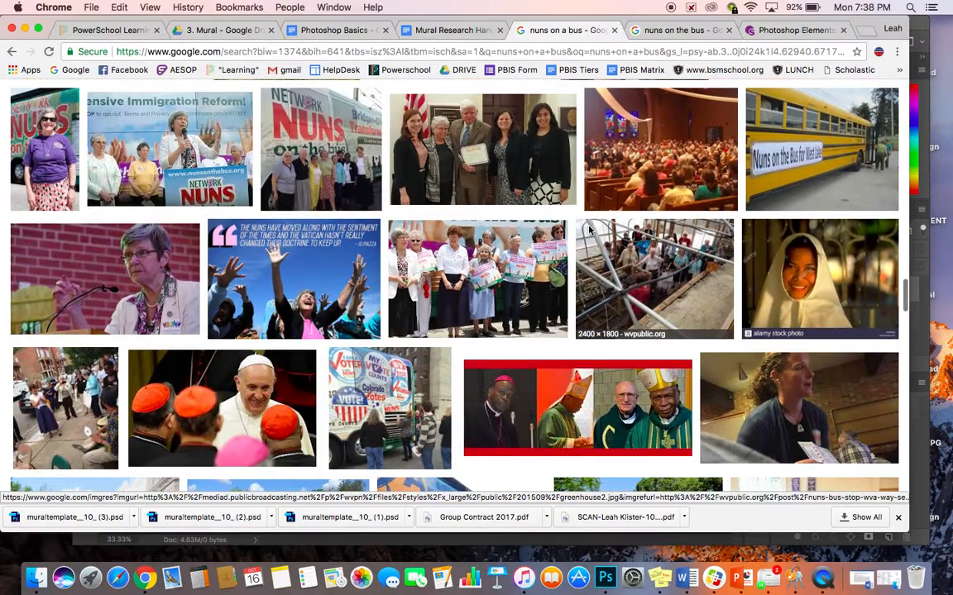
scroll(588, 228, "up", 15)
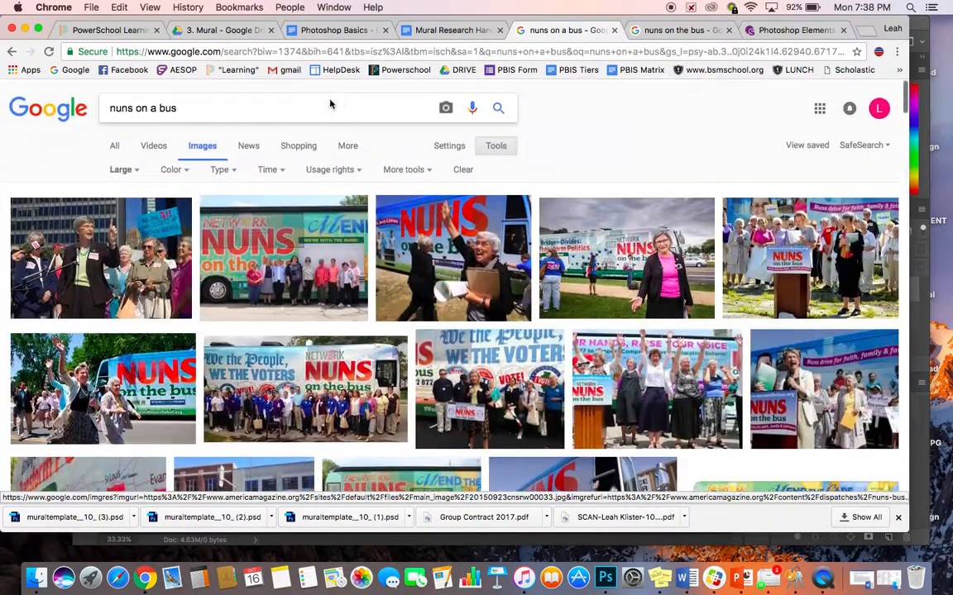
Search 'nuns on a bus cap' and scroll through those capitol results
left_click(264, 104)
type("capitol")
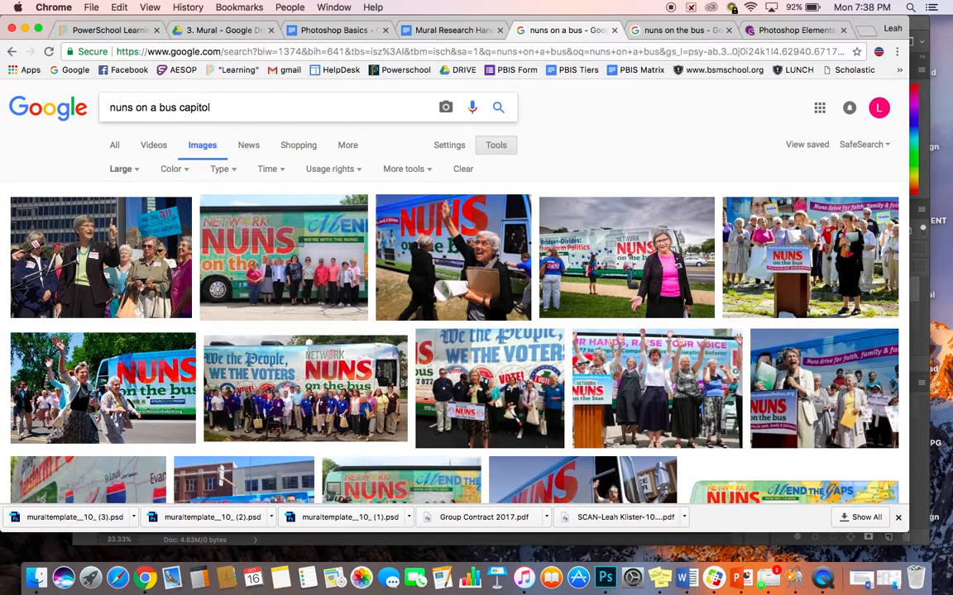
key("Return")
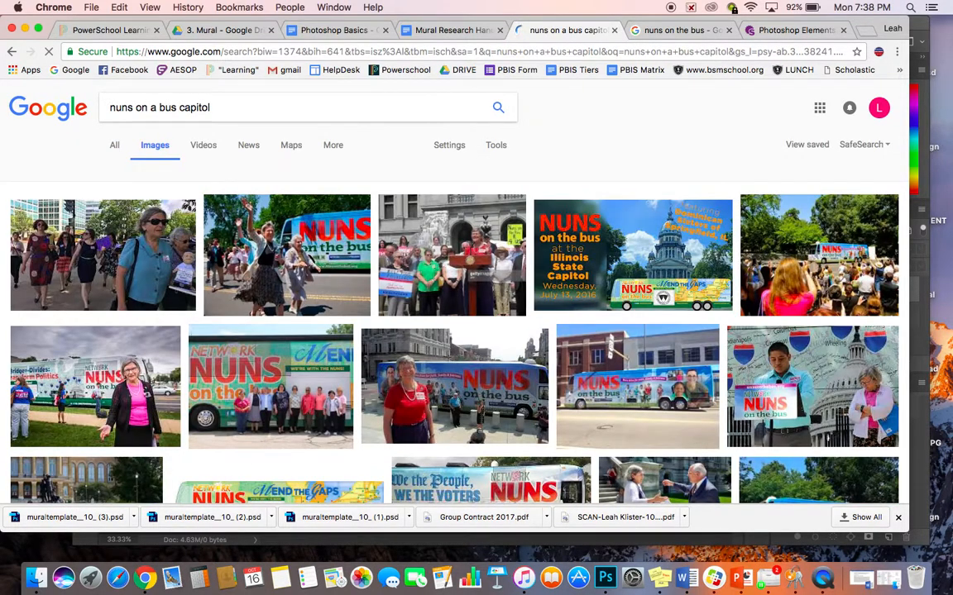
scroll(397, 256, "down", 4)
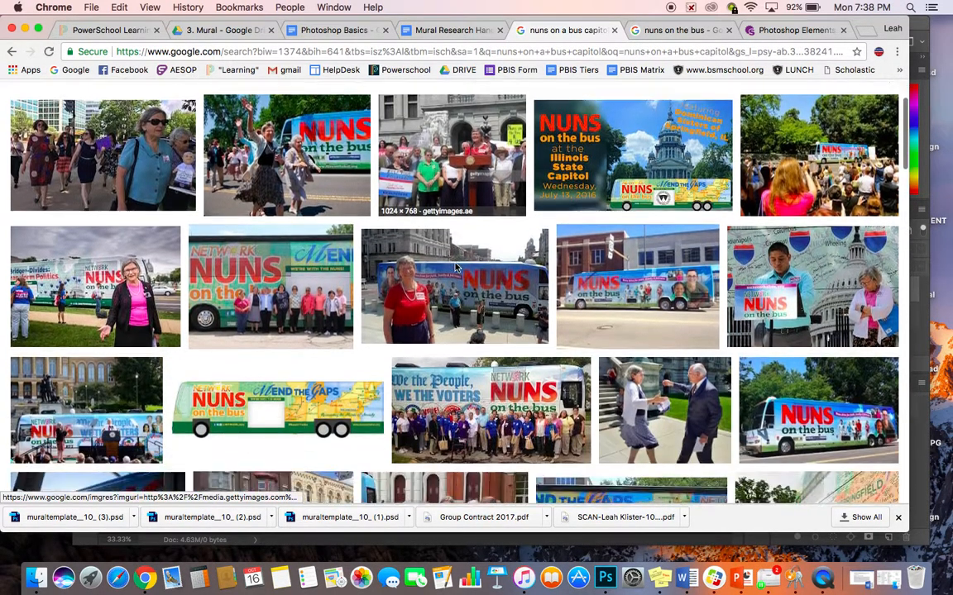
scroll(454, 267, "down", 9)
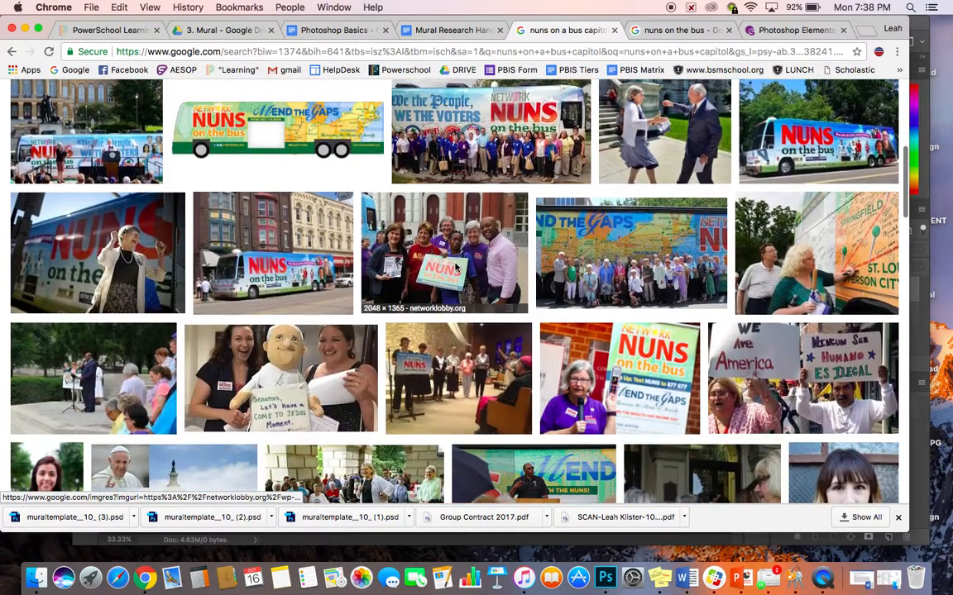
scroll(454, 267, "down", 2)
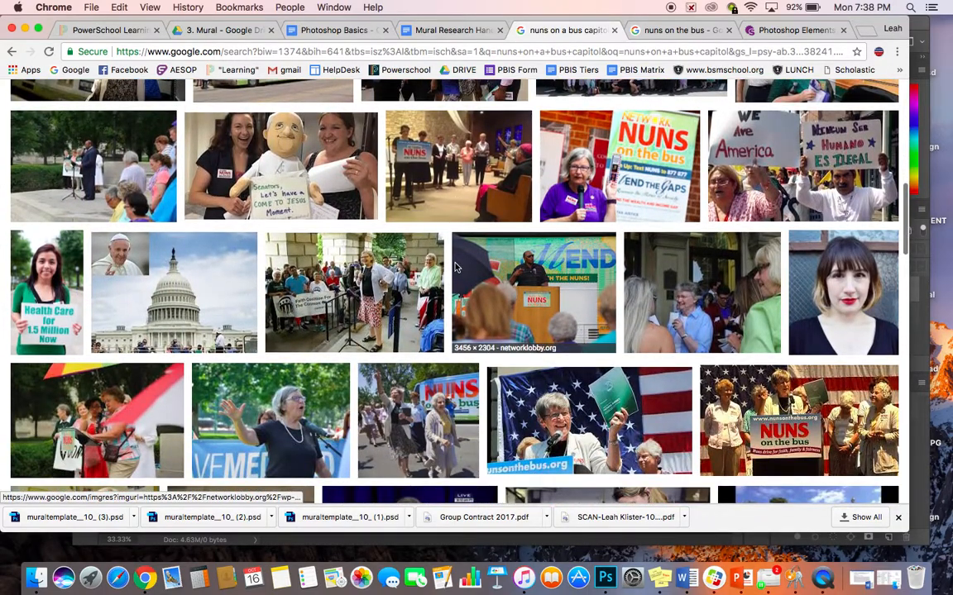
scroll(454, 266, "down", 12)
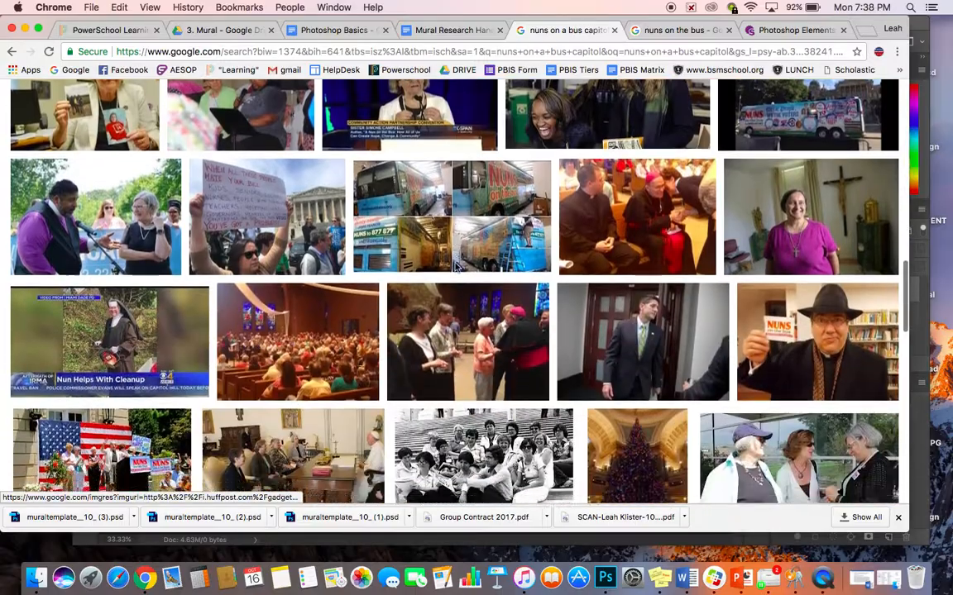
scroll(454, 266, "down", 13)
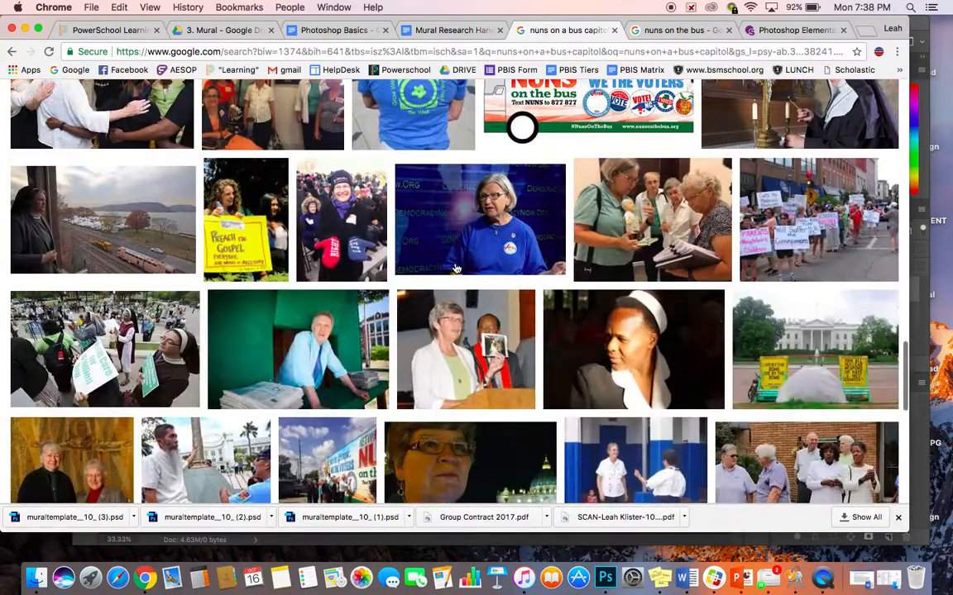
scroll(454, 269, "up", 20)
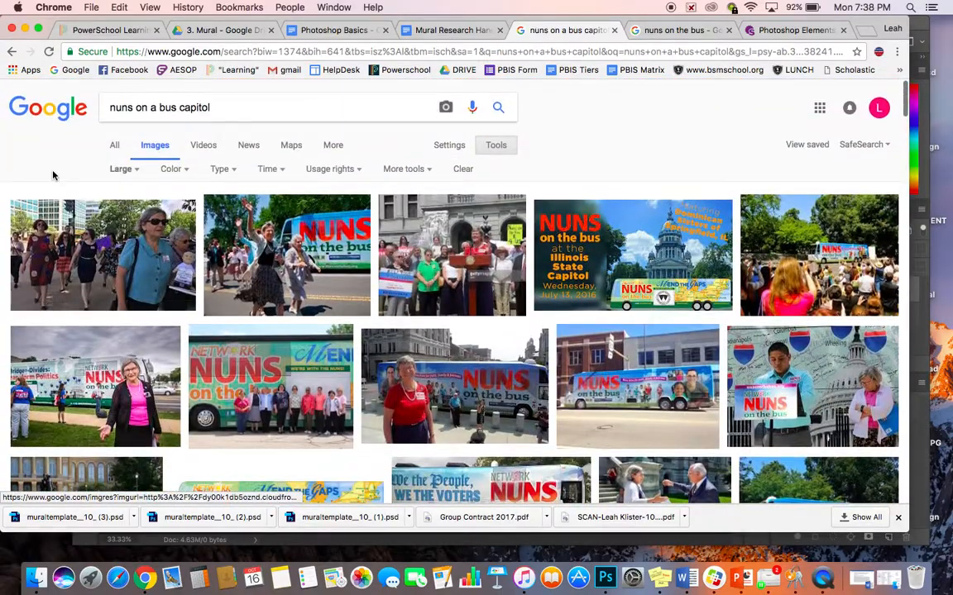
Go back to the plain 'nuns on a bus' results and scroll through them
left_click(12, 52)
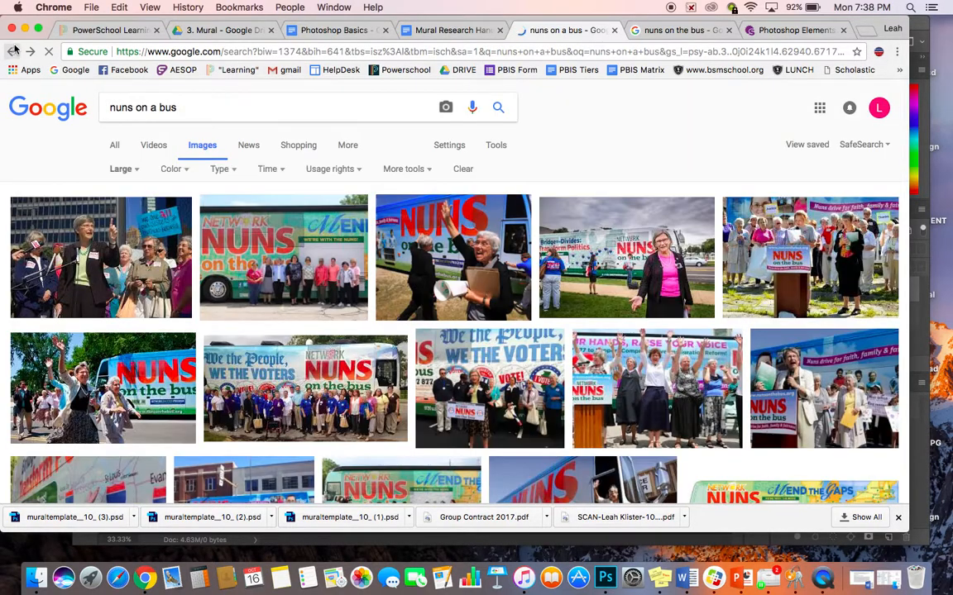
scroll(328, 245, "down", 10)
scroll(327, 244, "down", 20)
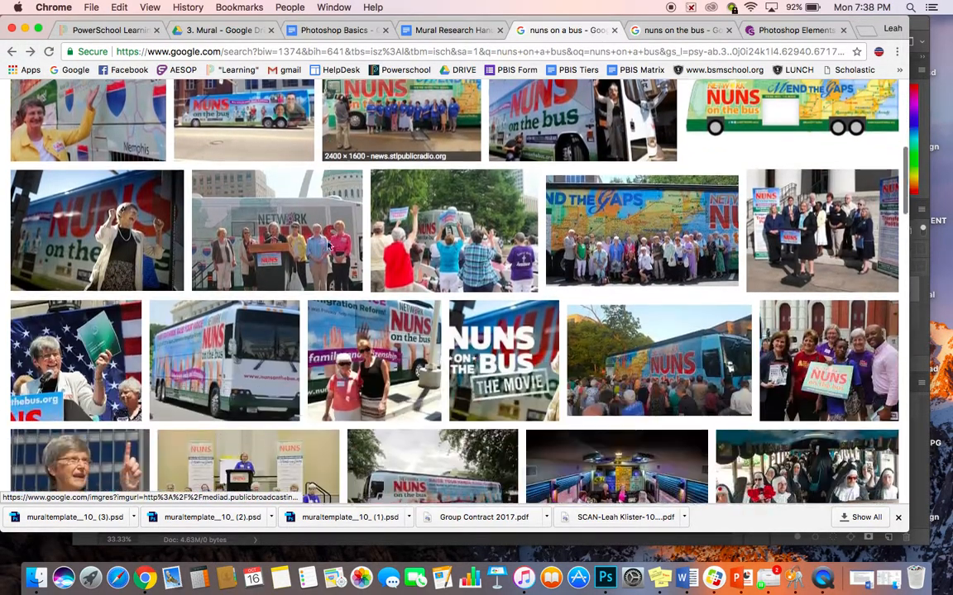
scroll(329, 244, "down", 20)
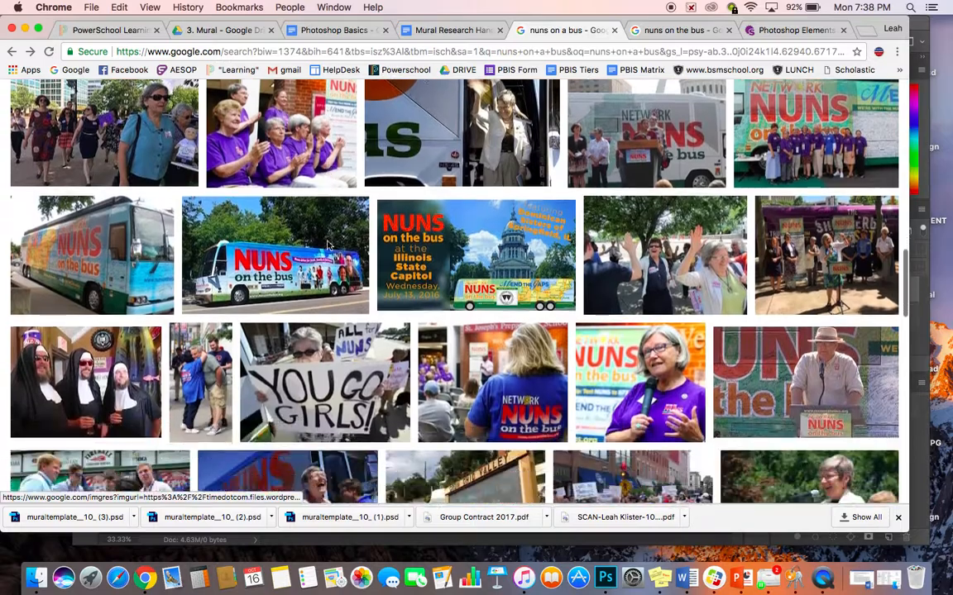
scroll(329, 246, "down", 20)
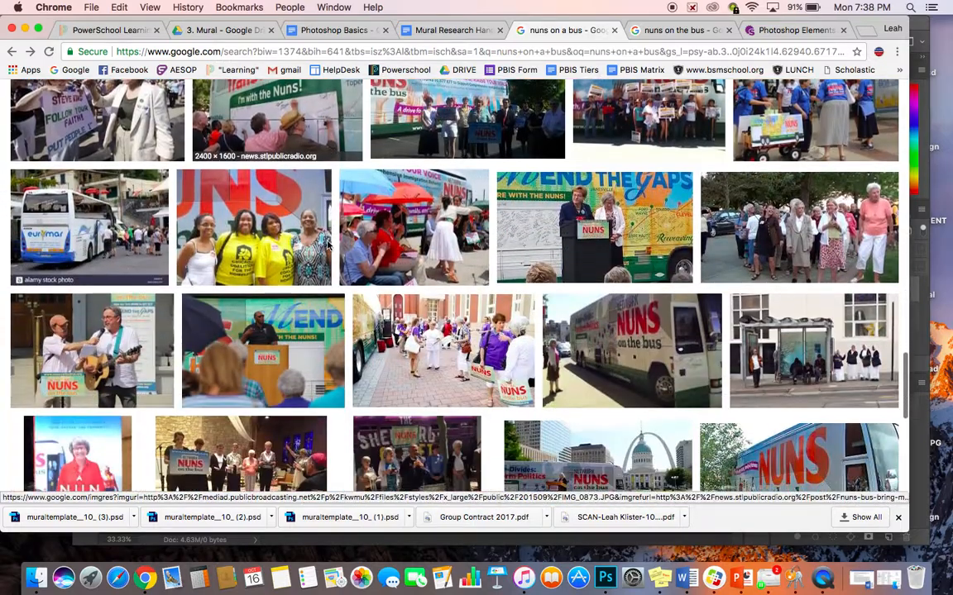
scroll(328, 246, "down", 15)
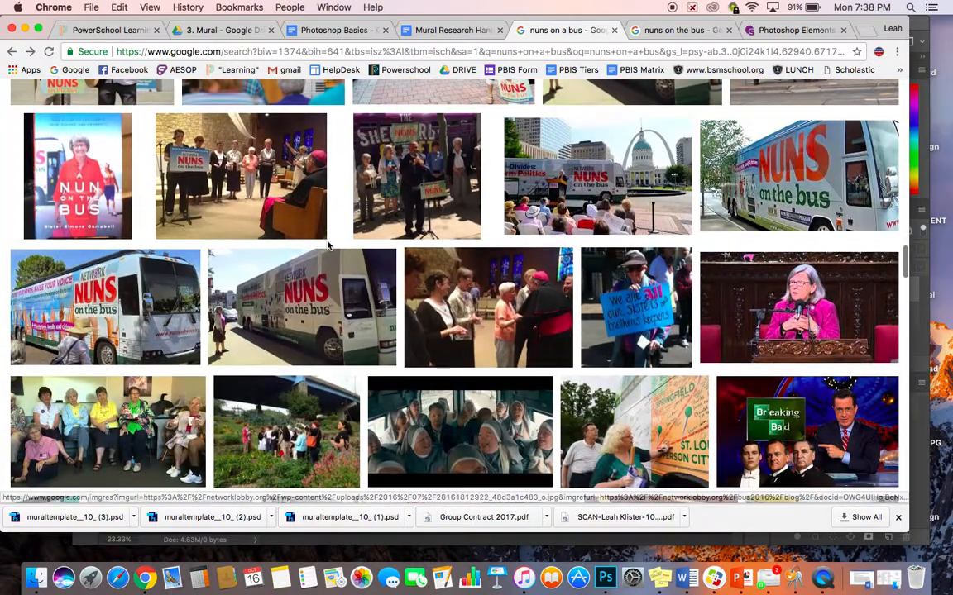
scroll(328, 246, "up", 20)
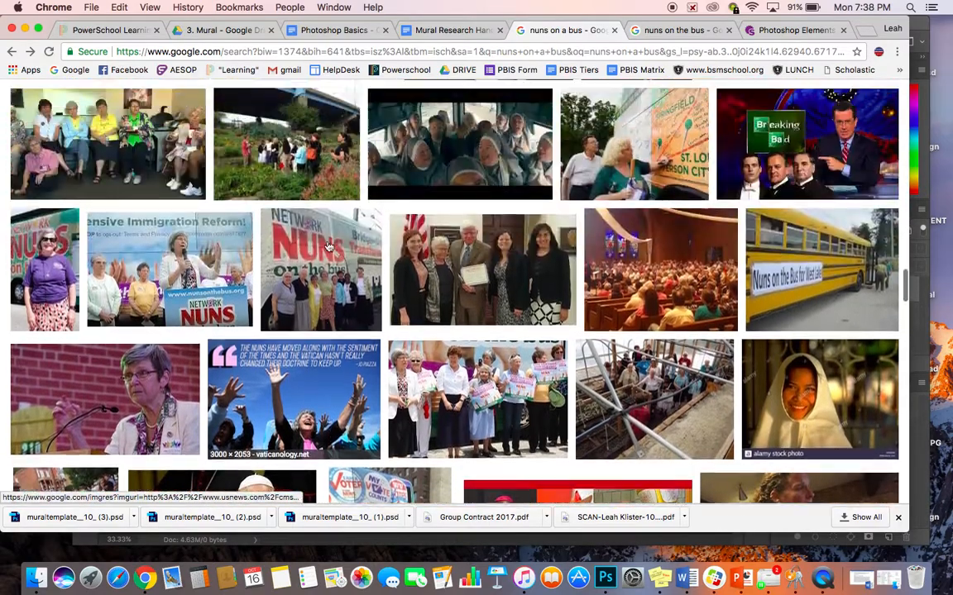
scroll(328, 245, "up", 20)
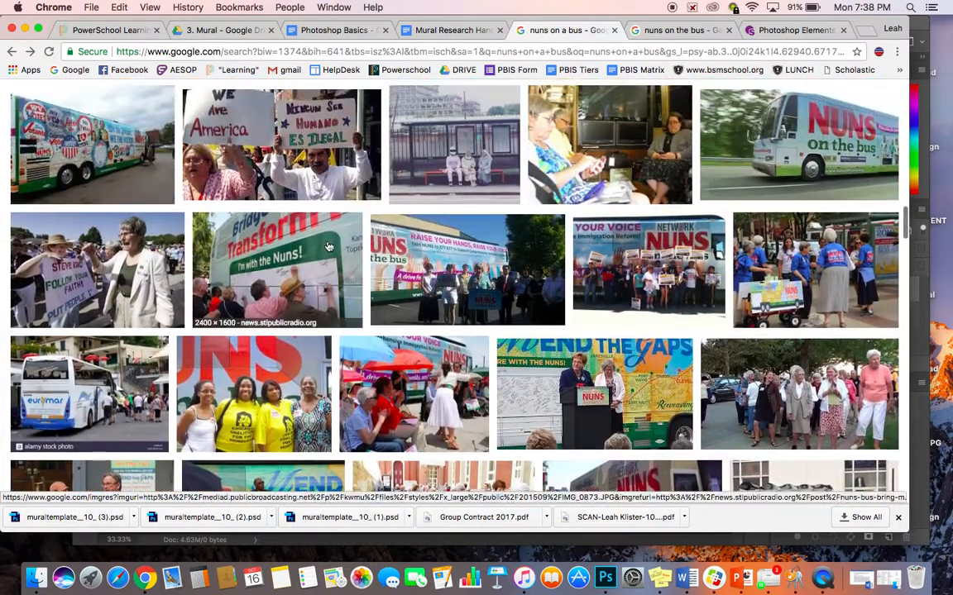
scroll(328, 246, "up", 20)
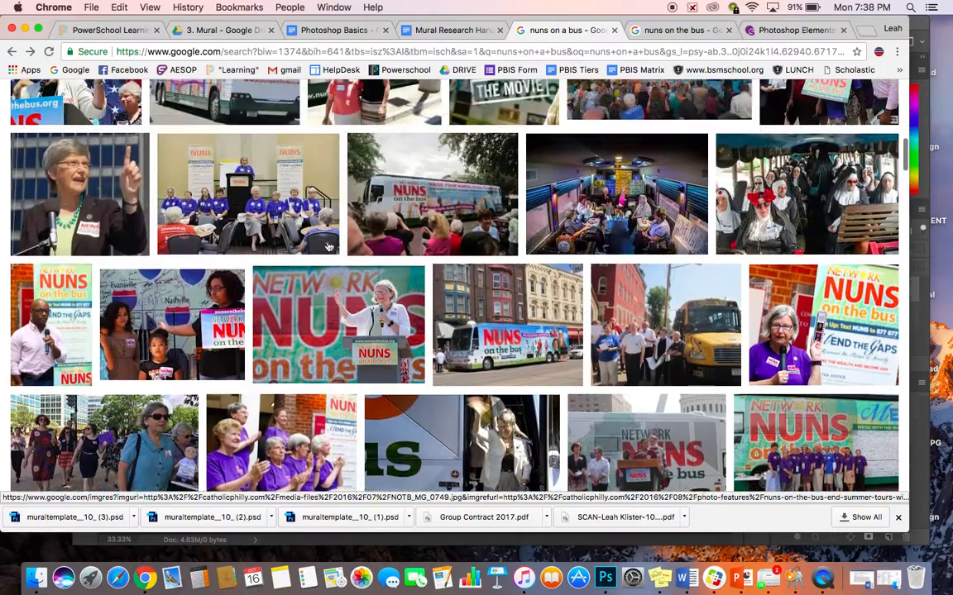
scroll(328, 245, "up", 15)
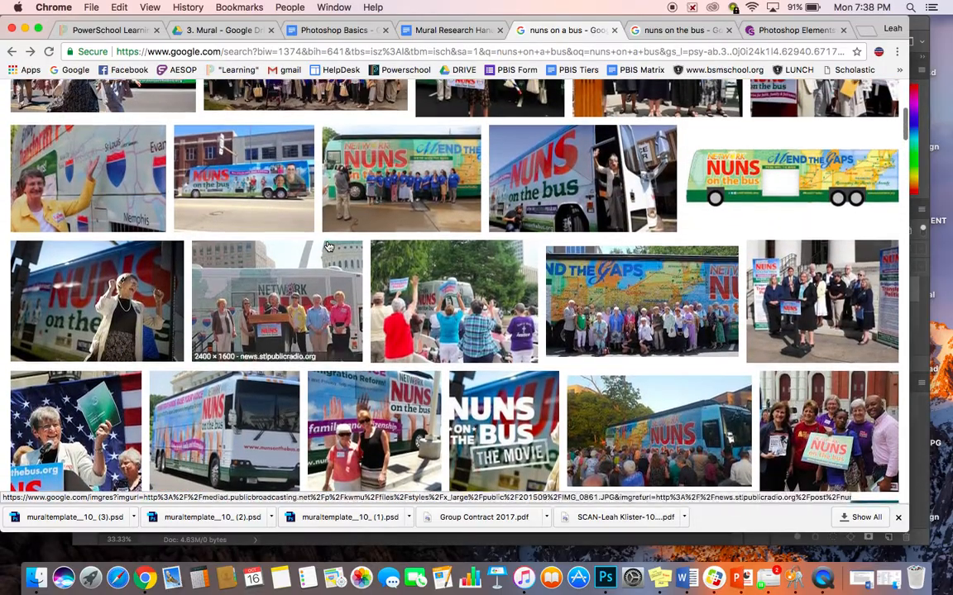
scroll(328, 246, "down", 10)
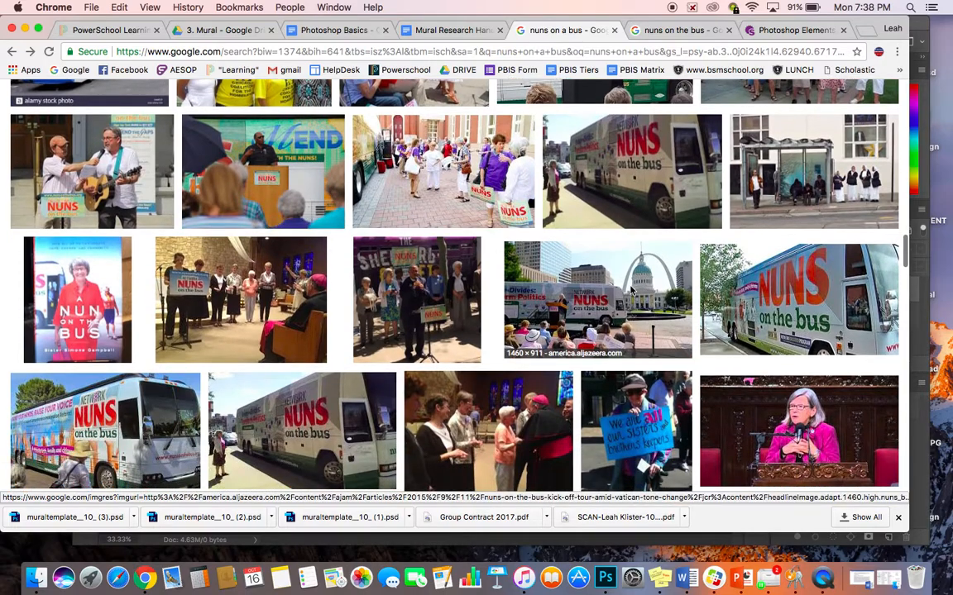
Save the St. Louis arch Nuns on the Bus photo from its preview to the desktop
left_click(631, 289)
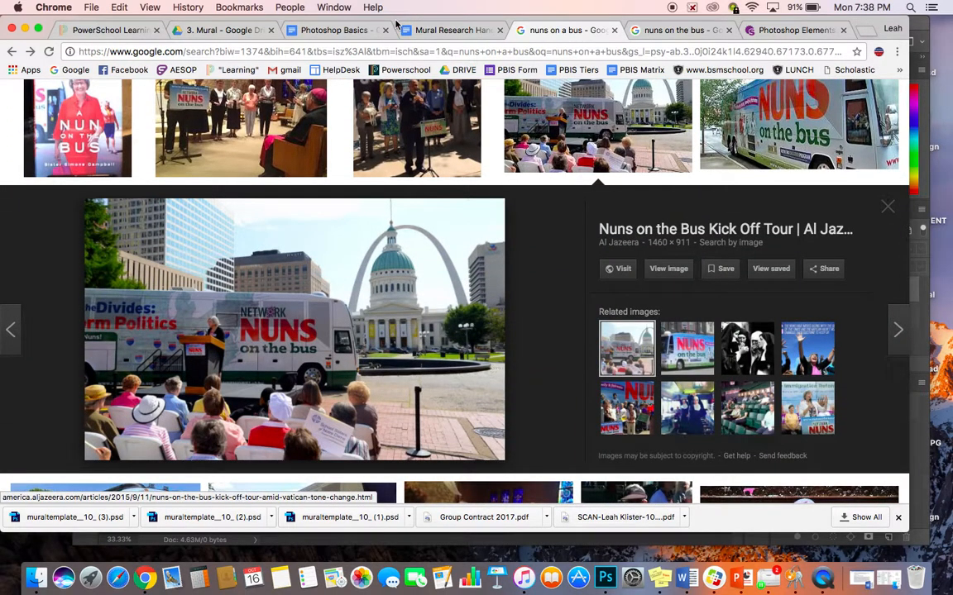
left_click_drag(397, 23, 685, 4)
left_click_drag(575, 318, 23, 114)
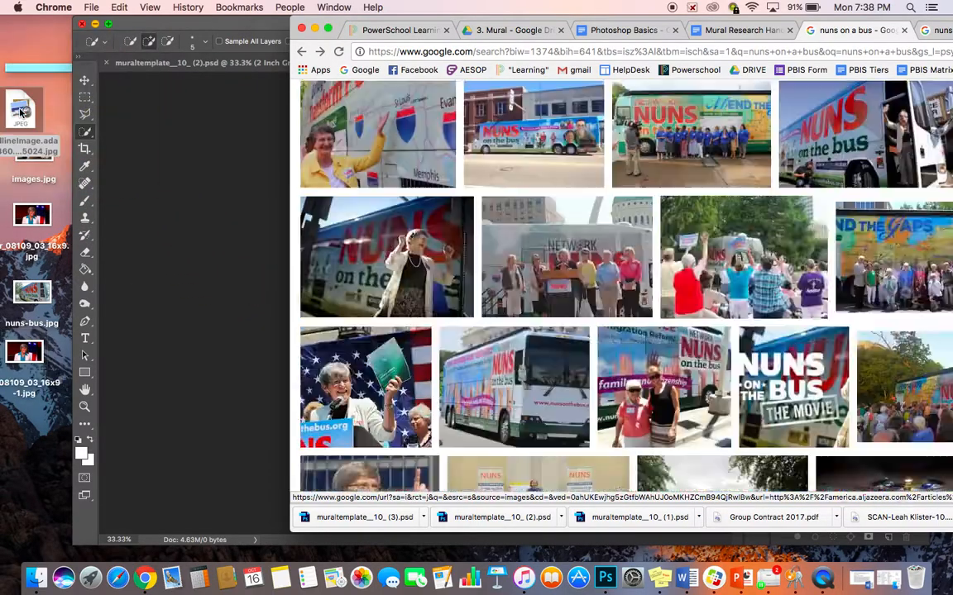
Place cr_08109_03_16x9.jpg from the desktop onto the grid canvas
left_click(315, 29)
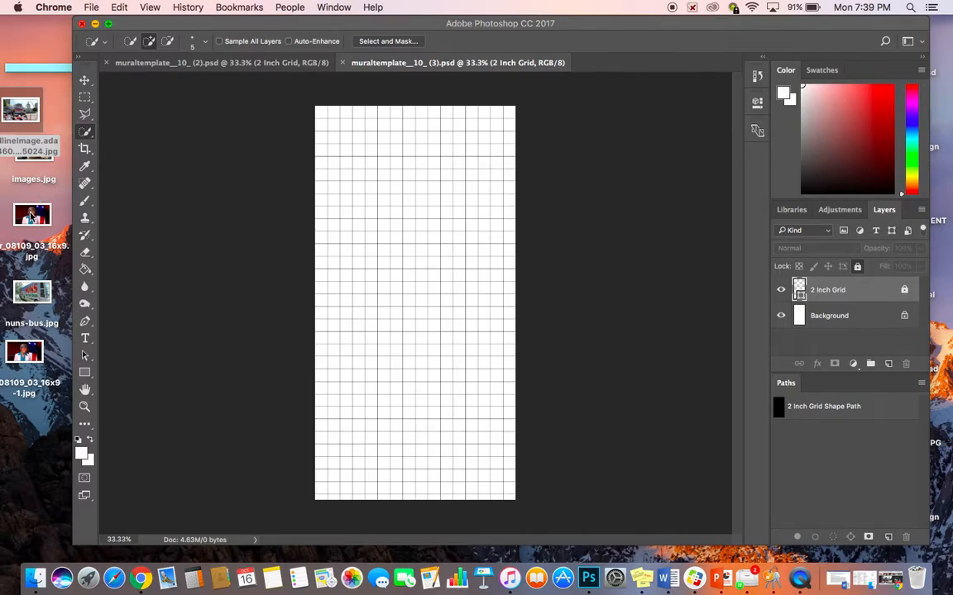
left_click_drag(31, 217, 376, 260)
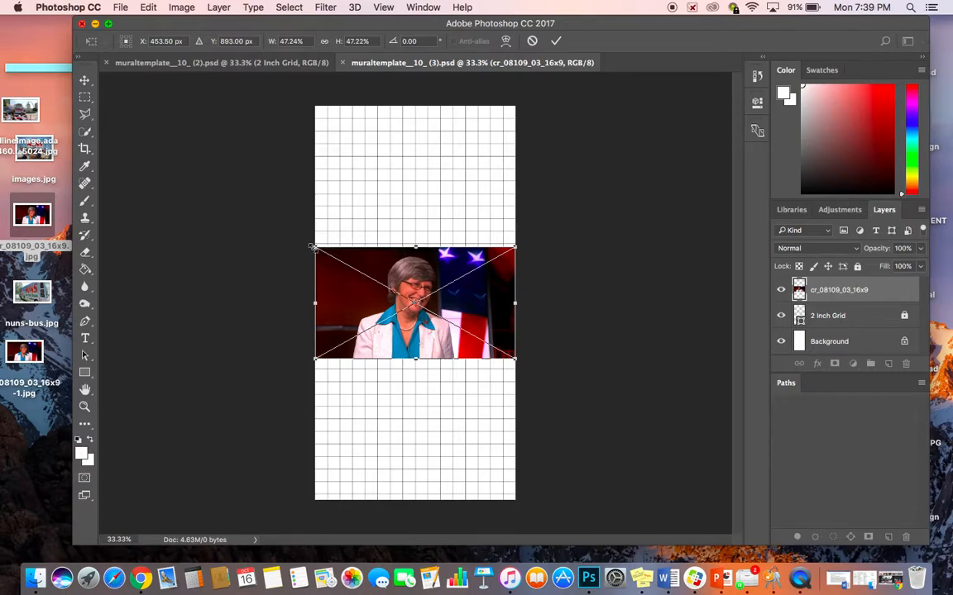
left_click_drag(314, 247, 253, 90)
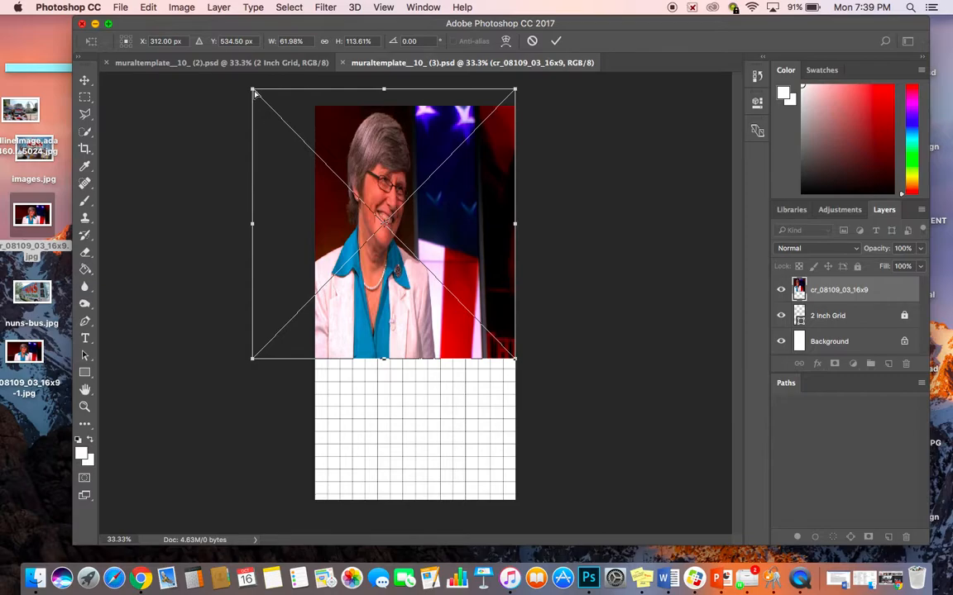
key("super+z")
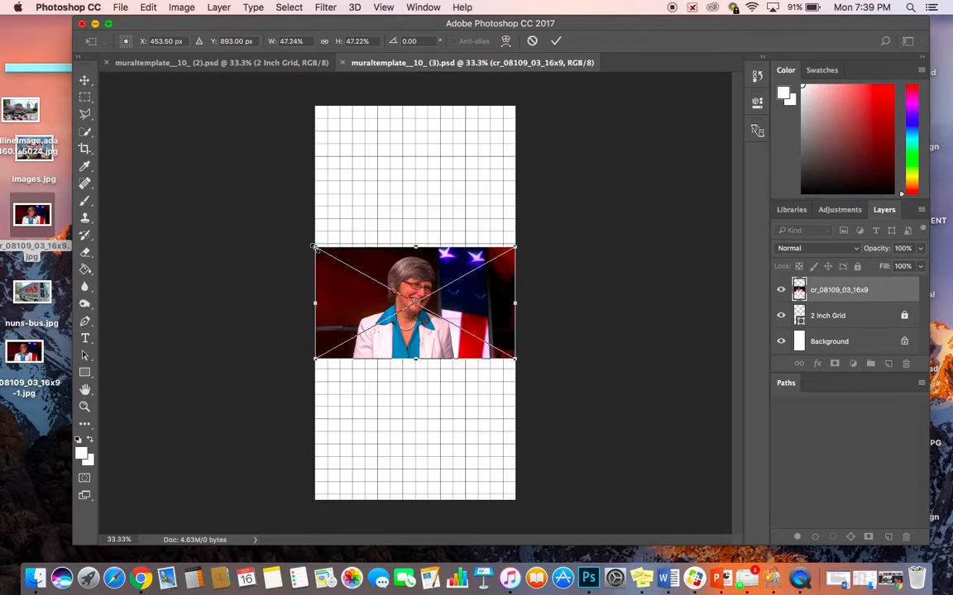
Scale the photo to about 127%, position it to centre her, and commit
left_click_drag(313, 246, 157, 98)
left_click_drag(356, 248, 427, 323)
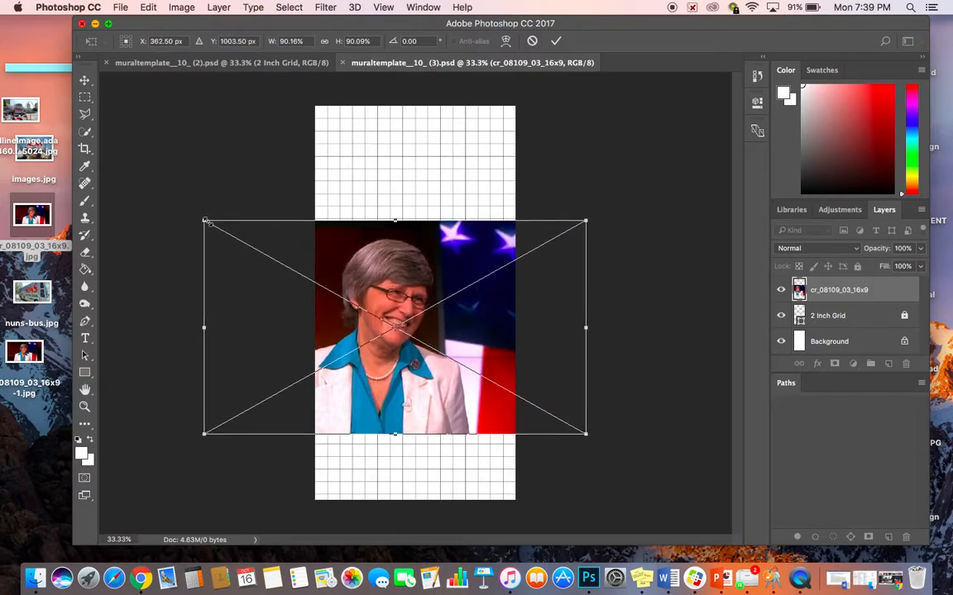
left_click_drag(206, 221, 109, 114)
left_click_drag(303, 255, 394, 331)
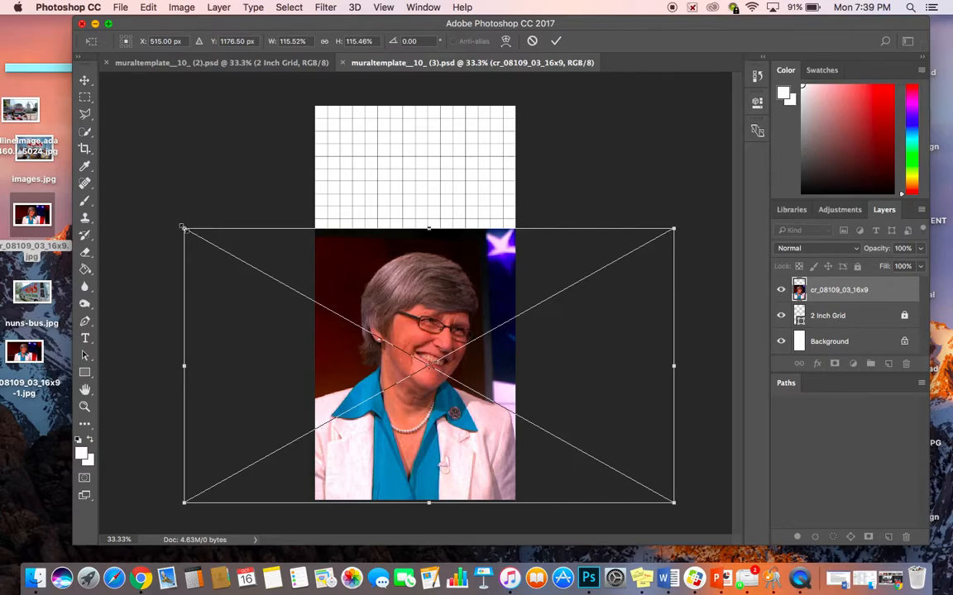
left_click_drag(183, 227, 134, 201)
mouse_move(289, 298)
left_mouse_down()
mouse_move(282, 301)
mouse_move(321, 301)
mouse_move(290, 299)
left_mouse_up()
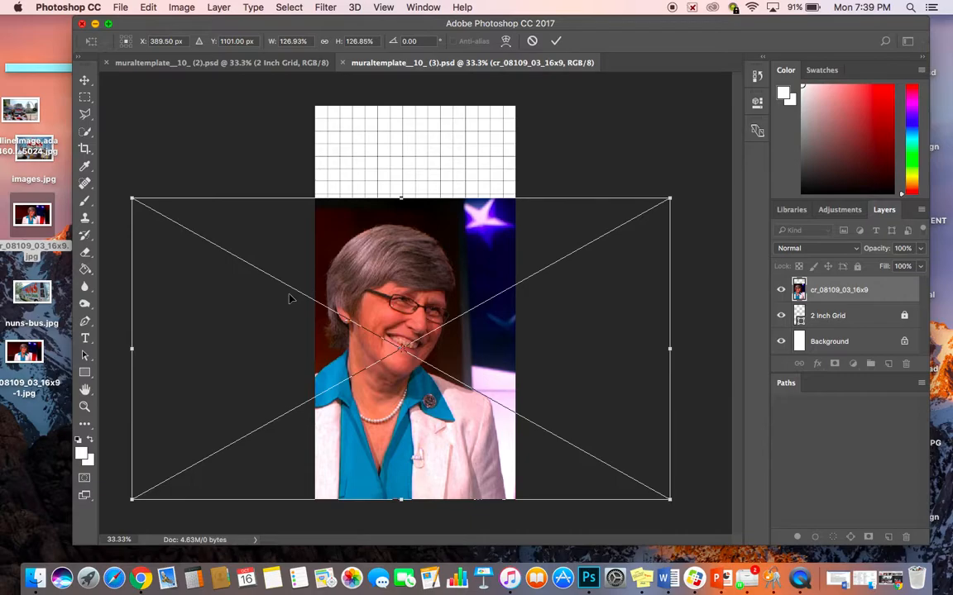
key("Return")
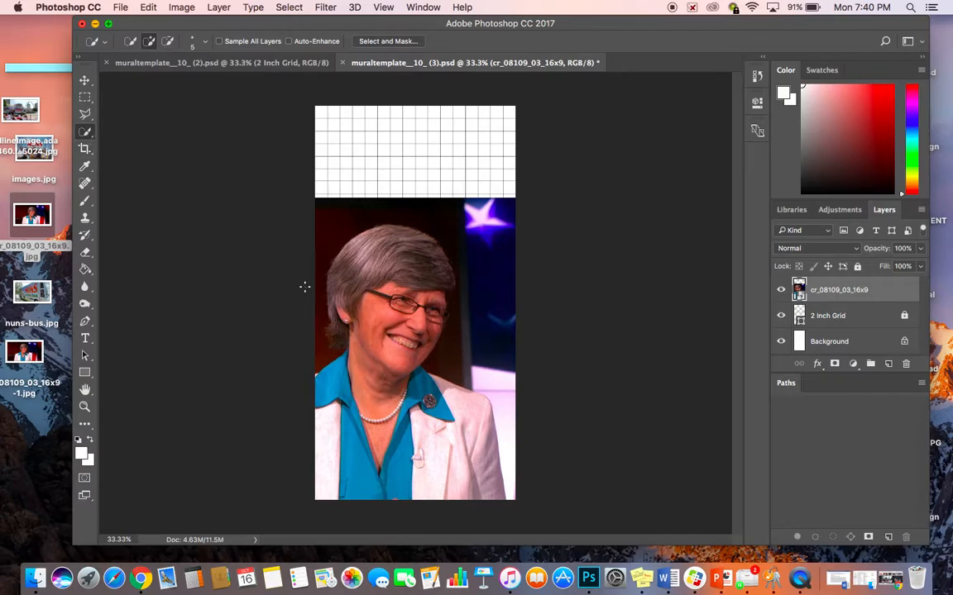
Quick-select the dark background around her head down to the shoulder
left_click(85, 134)
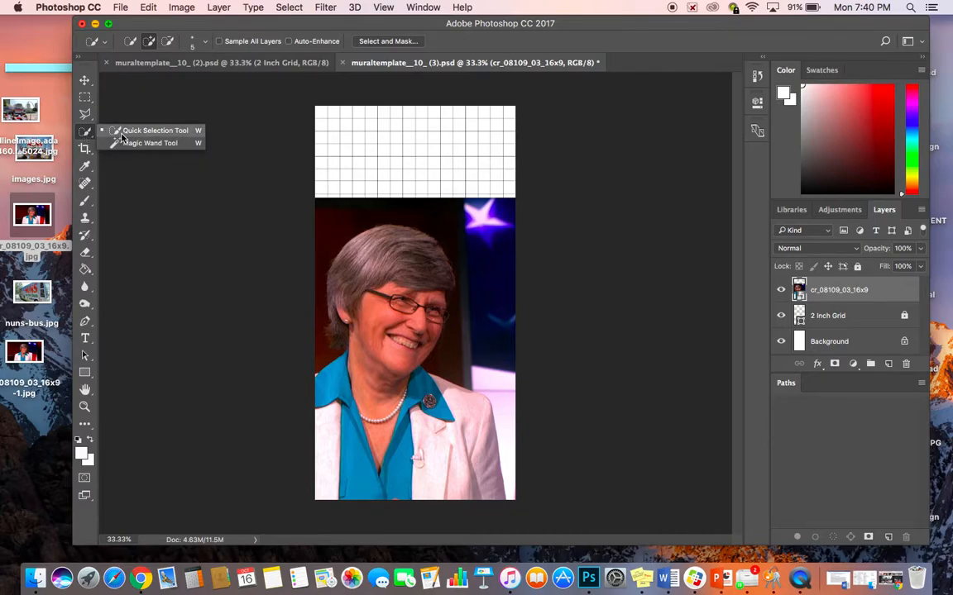
left_click(121, 134)
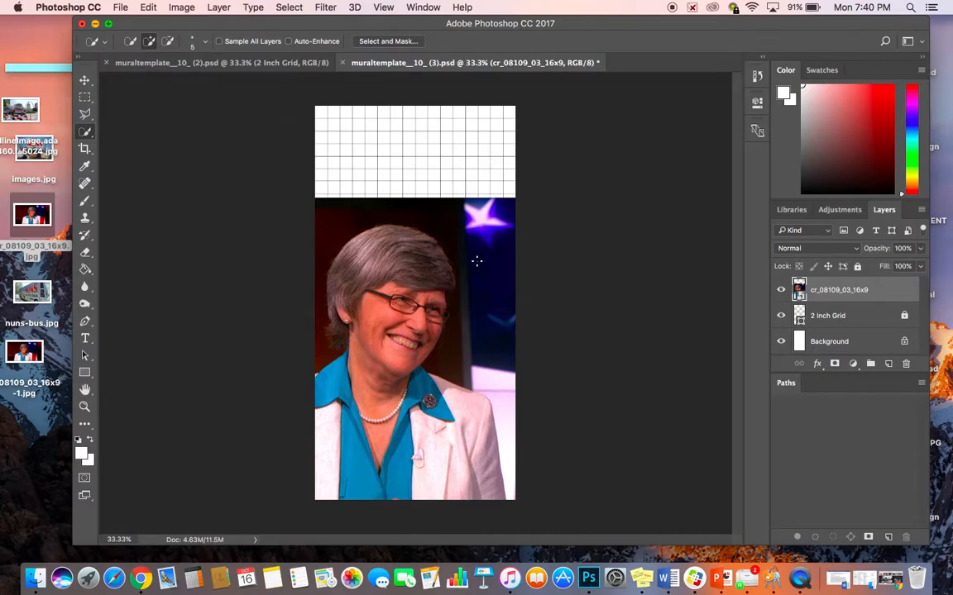
scroll(477, 262, "up", 5)
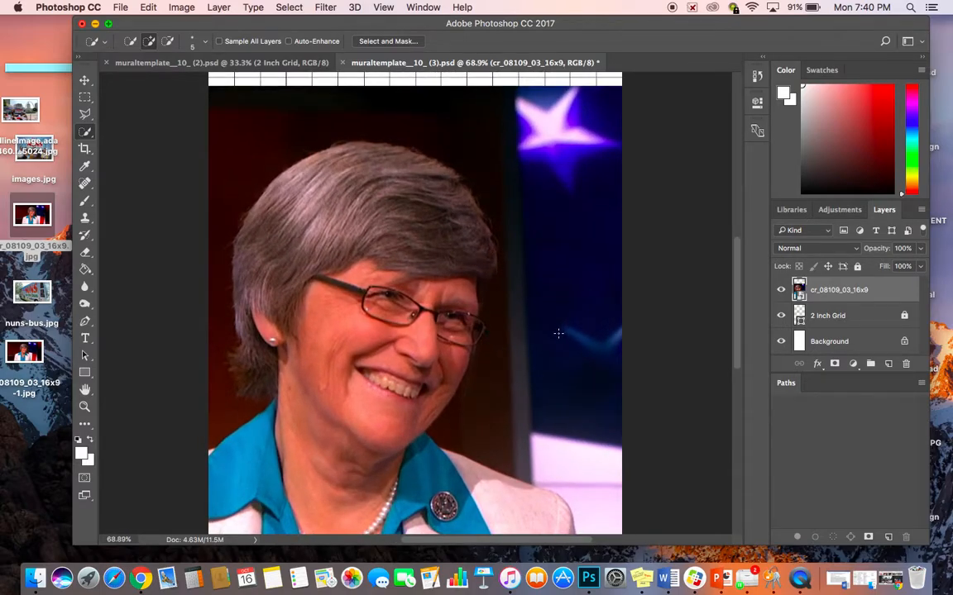
left_click_drag(557, 324, 558, 208)
mouse_move(519, 138)
left_mouse_down()
mouse_move(510, 124)
mouse_move(459, 110)
mouse_move(224, 245)
mouse_move(195, 323)
left_mouse_up()
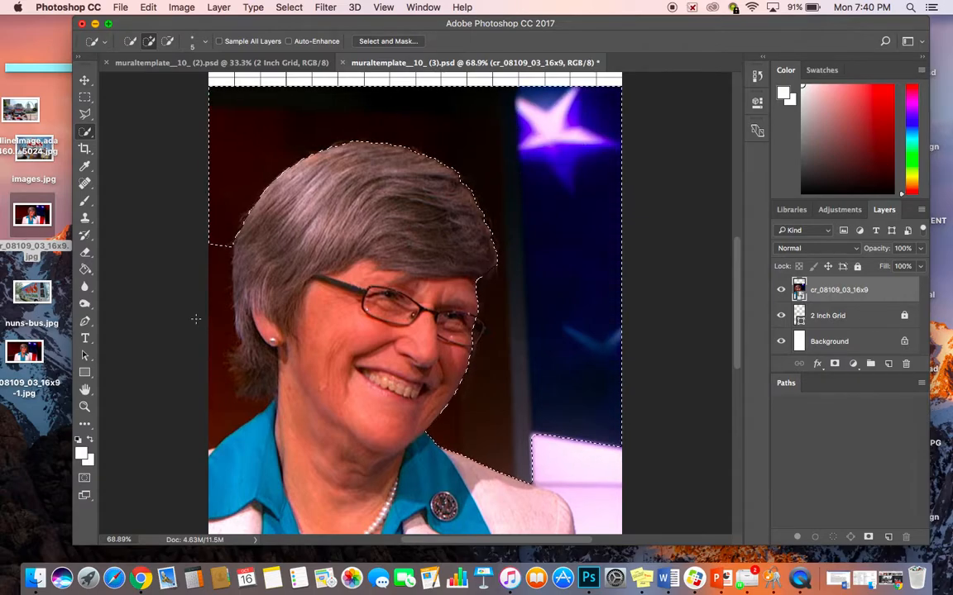
left_click_drag(207, 240, 213, 357)
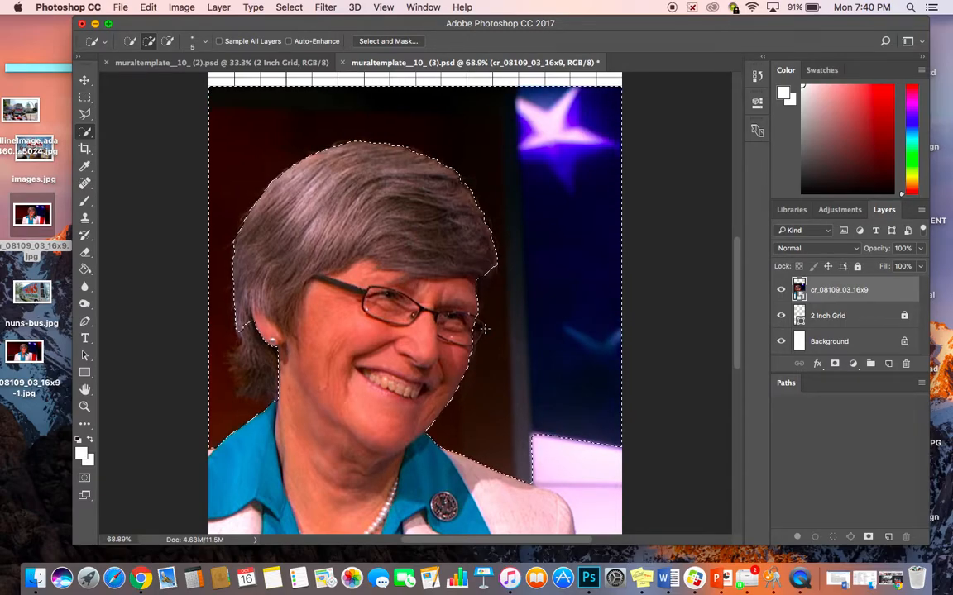
Refine the selection along her left shoulder and try deleting the selected background
scroll(485, 329, "up", 3)
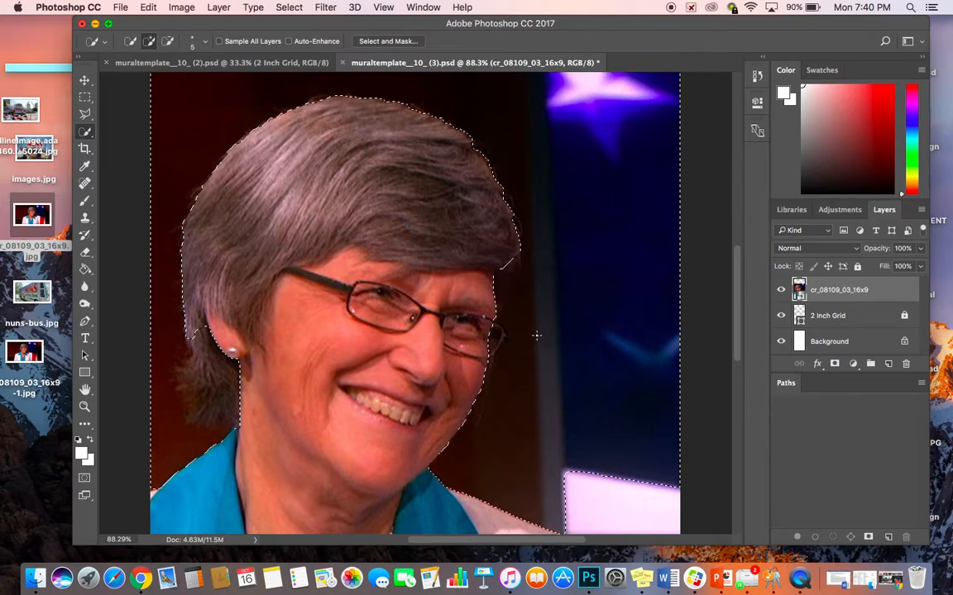
key("alt")
key("alt")
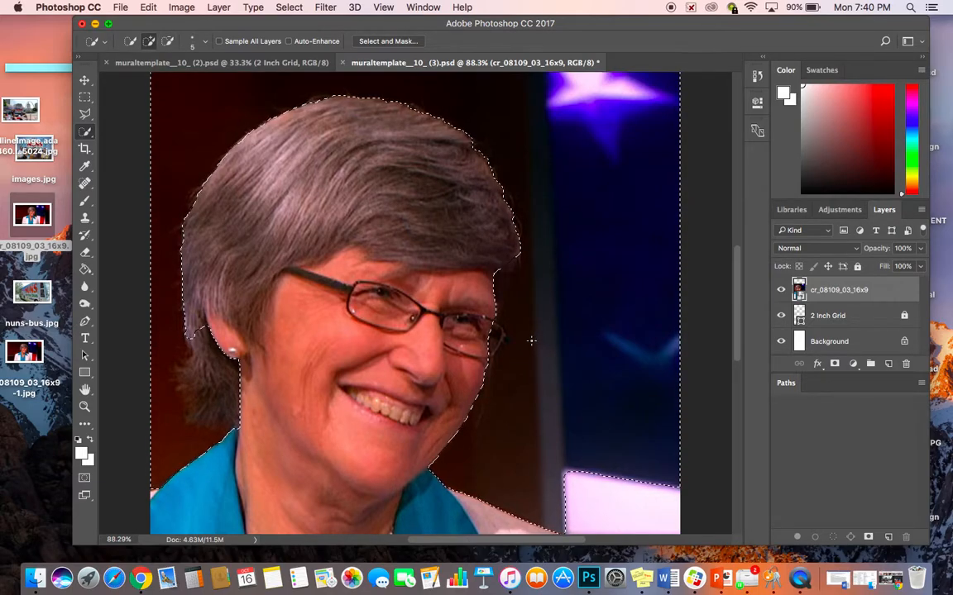
key("alt")
key("alt")
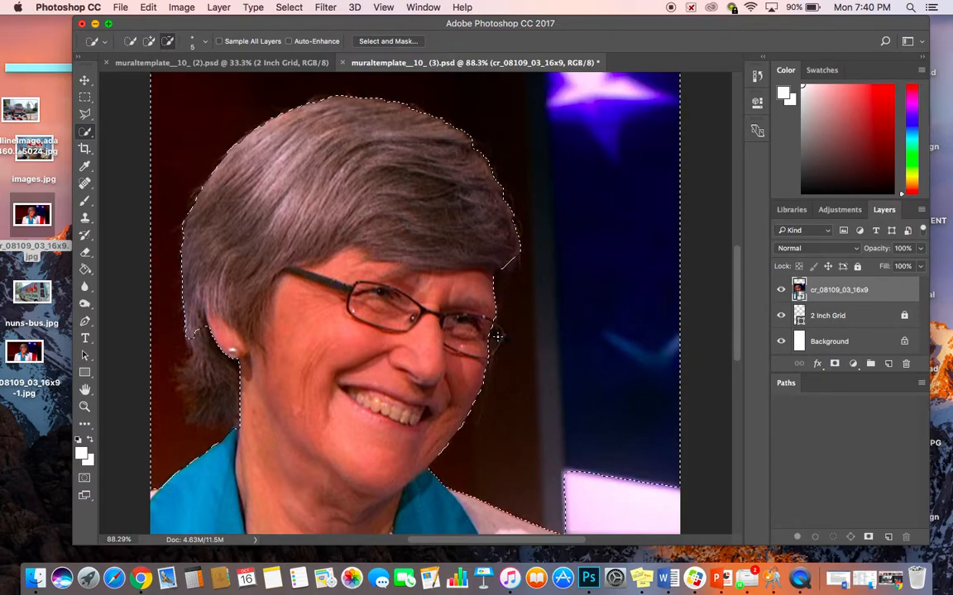
key("alt")
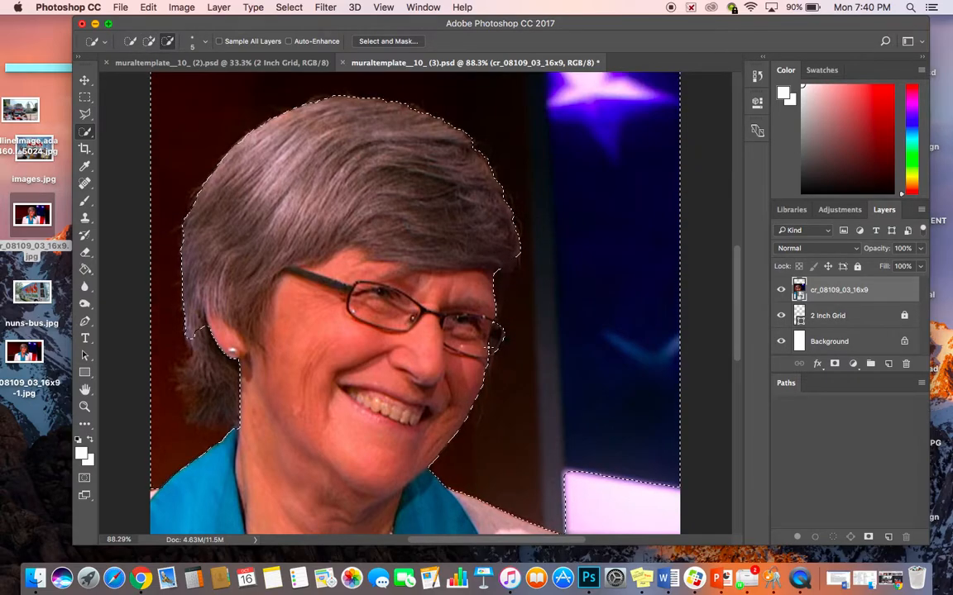
key("alt")
key("alt")
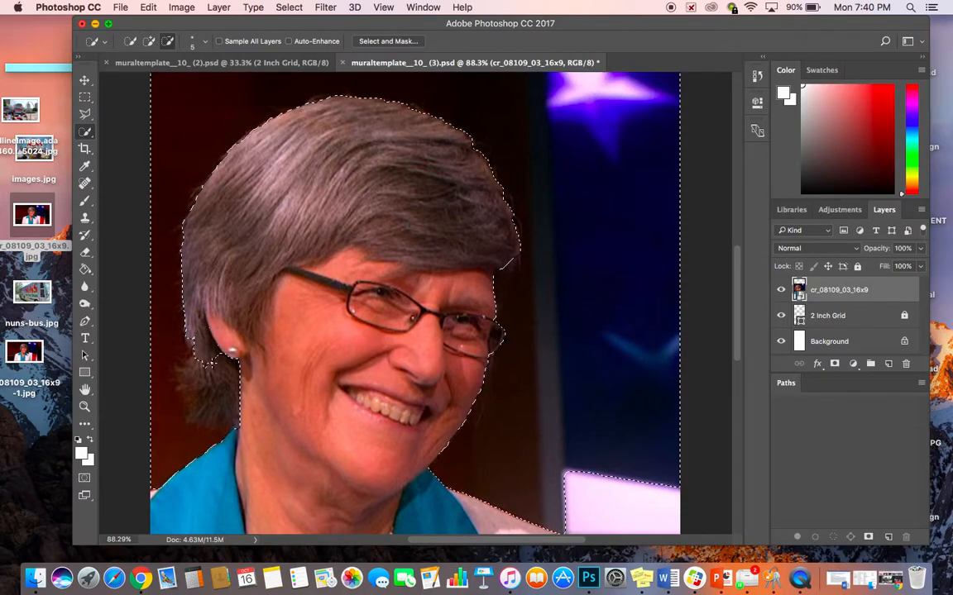
left_click(215, 389, "alt")
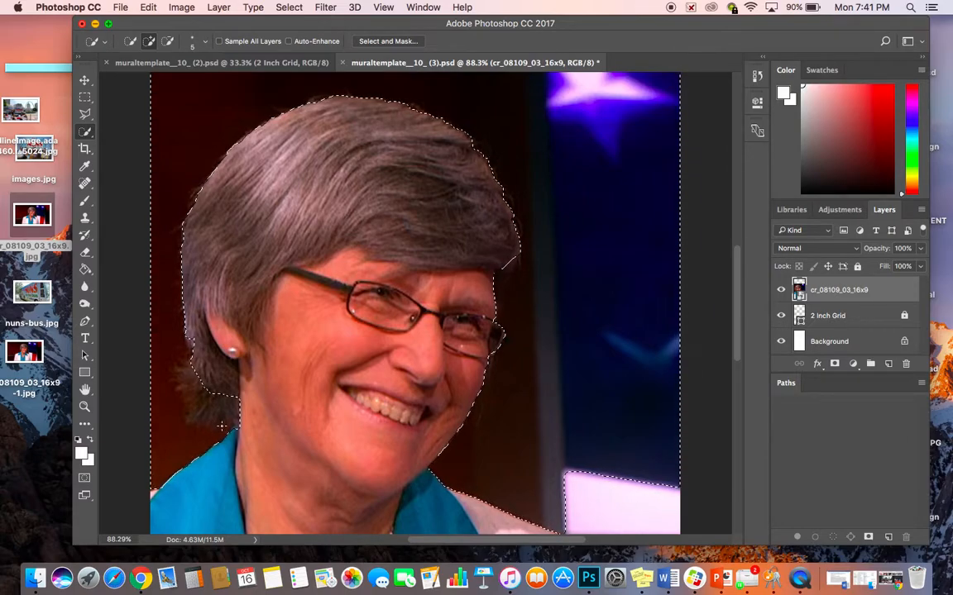
key("BackSpace")
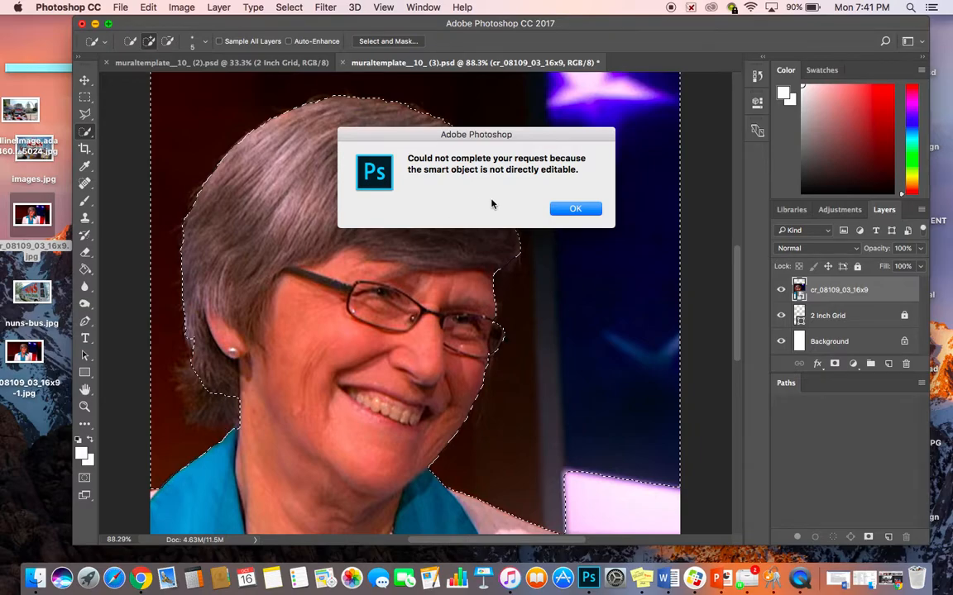
Dismiss the smart object error and rasterize the cr_08109_03_16x9 layer via Layer > Rasterize > Smart Object
left_click(576, 212)
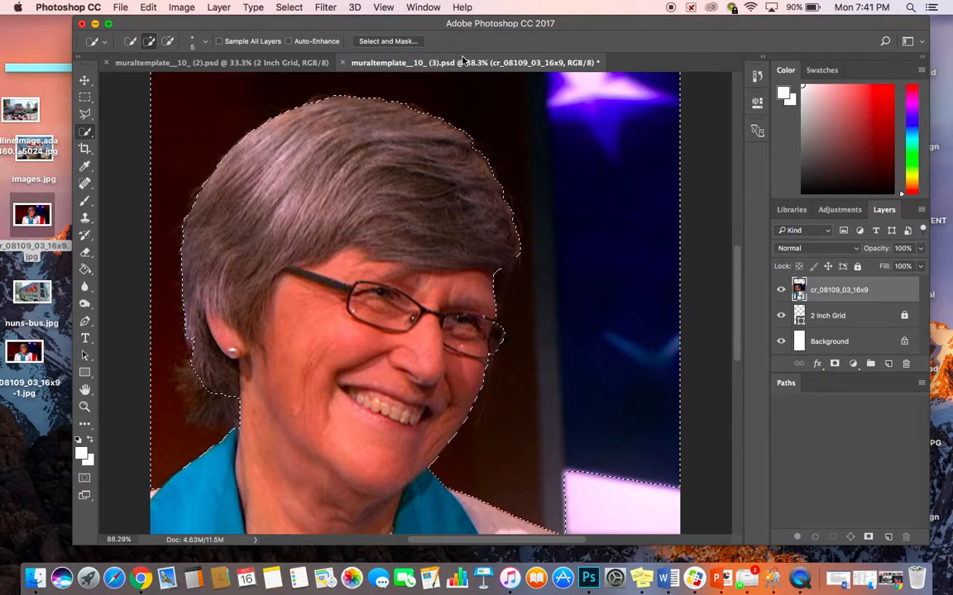
left_click(220, 7)
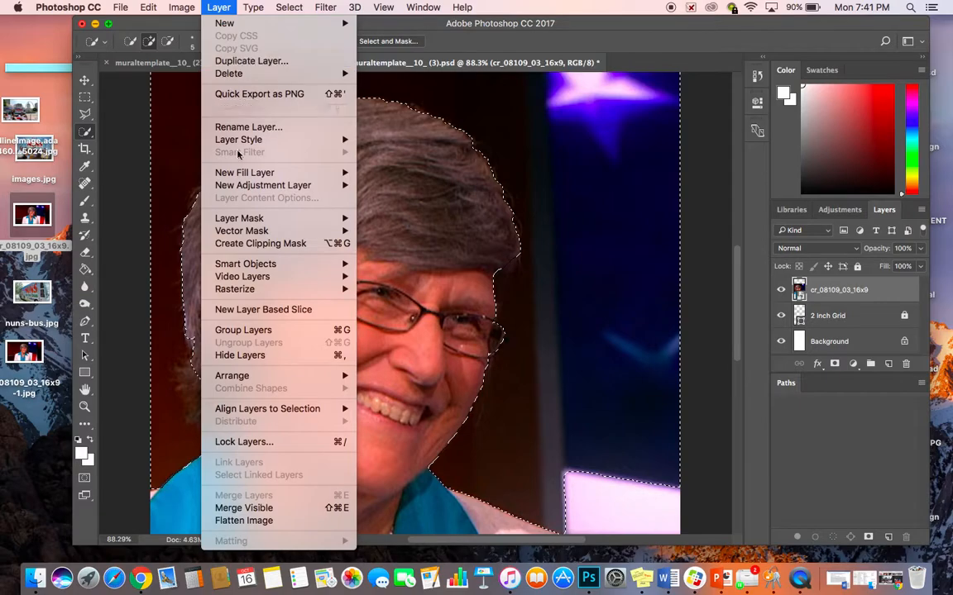
mouse_move(235, 288)
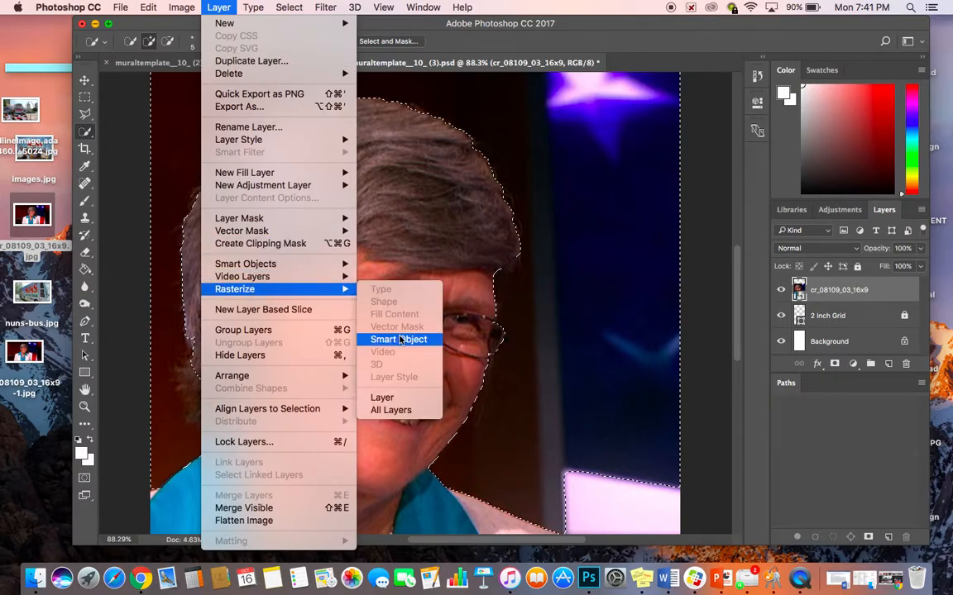
left_click(399, 339)
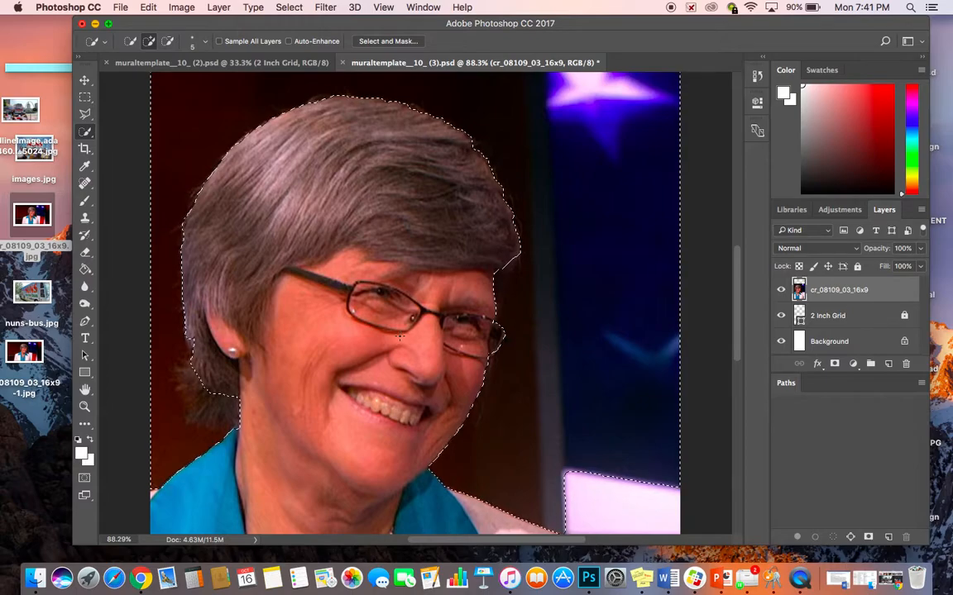
Delete the selected dark background around her head and zoom out
key("Delete")
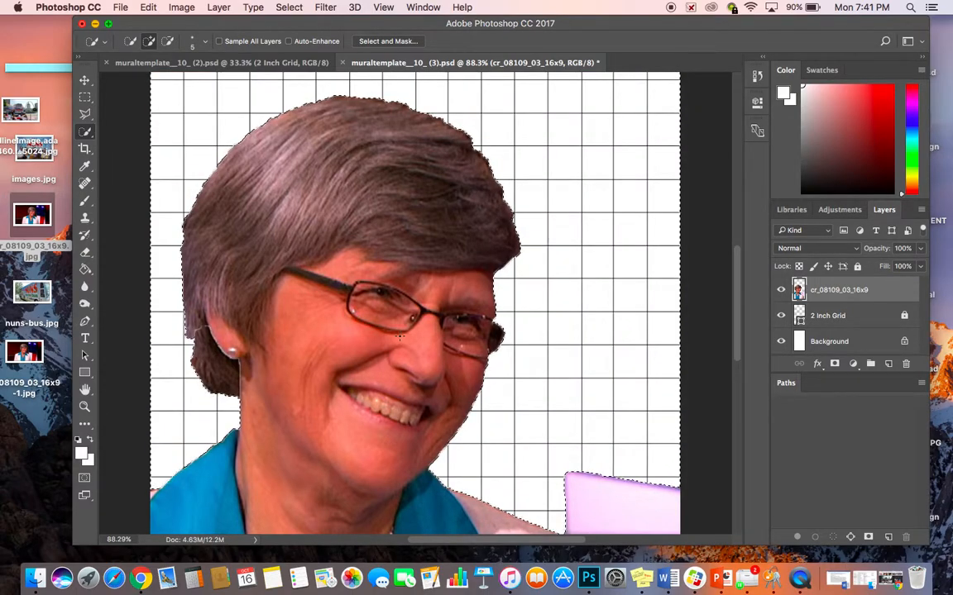
scroll(399, 337, "down", 5)
scroll(399, 336, "down", 3)
scroll(399, 336, "down", 5)
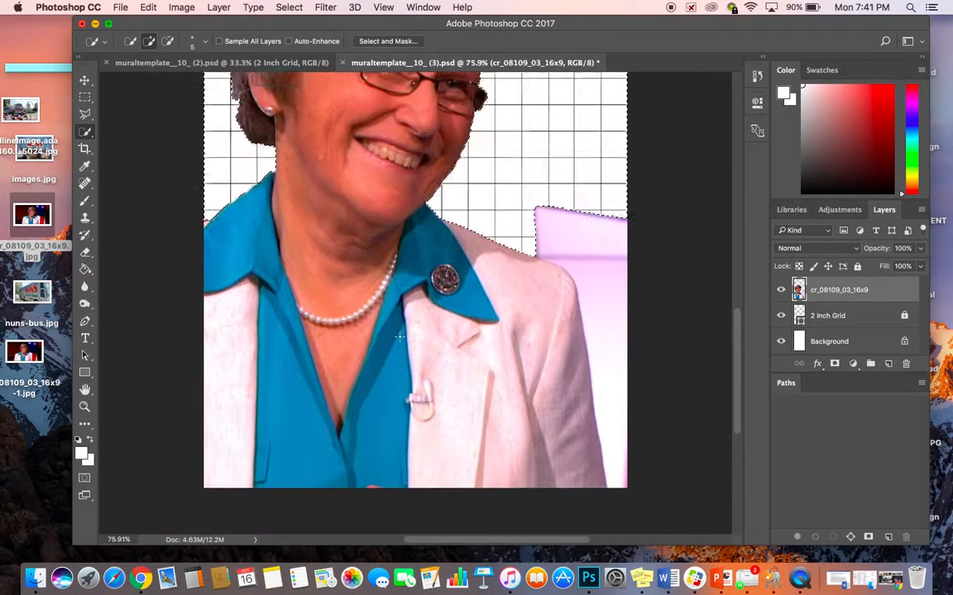
scroll(400, 337, "down", 3)
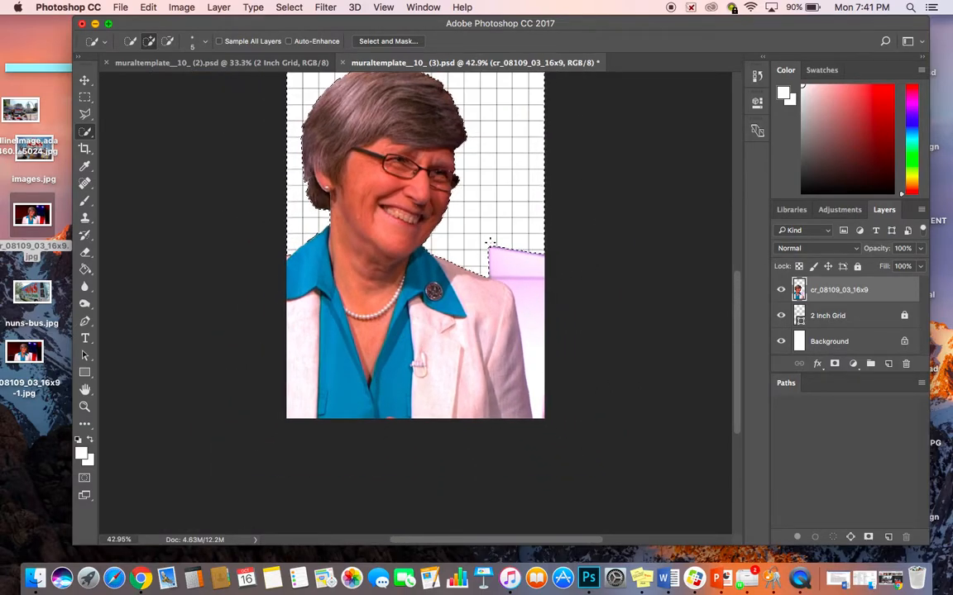
Select and delete the pink patch beside her jacket, then deselect
left_click_drag(518, 275, 535, 295)
key("Delete")
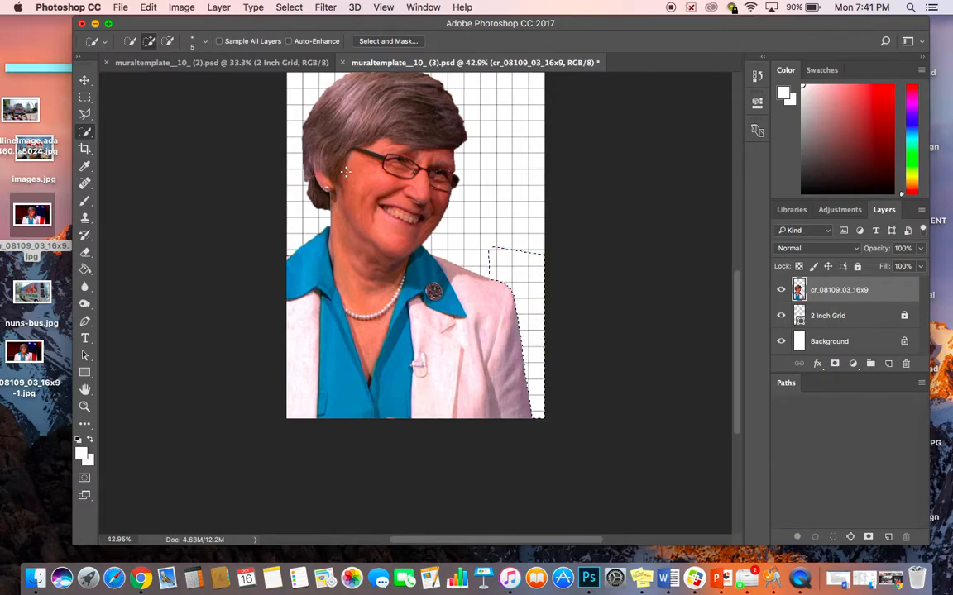
key("super+d")
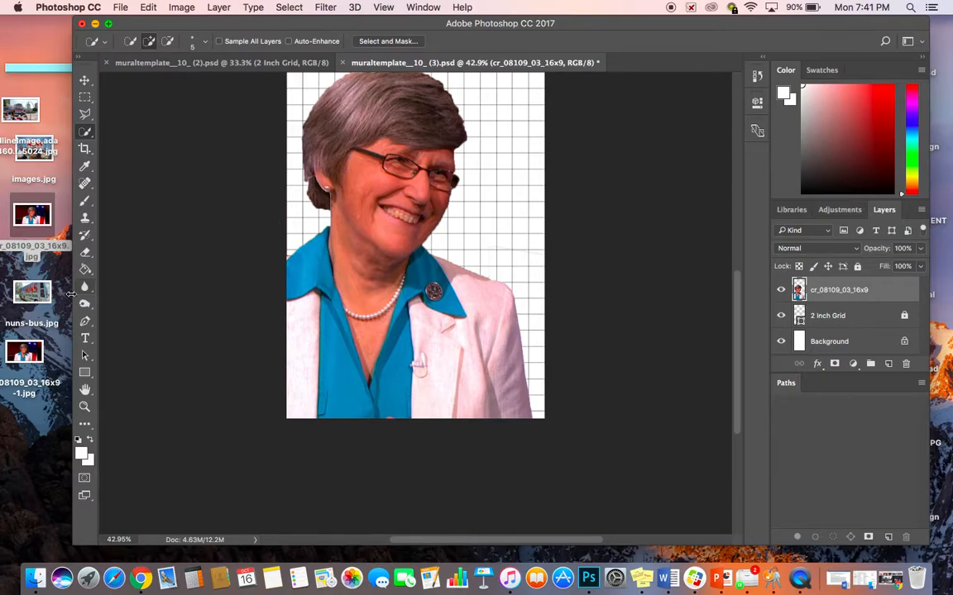
Drag the Nuns on the Bus photo from the desktop into the mural document
left_click(29, 114)
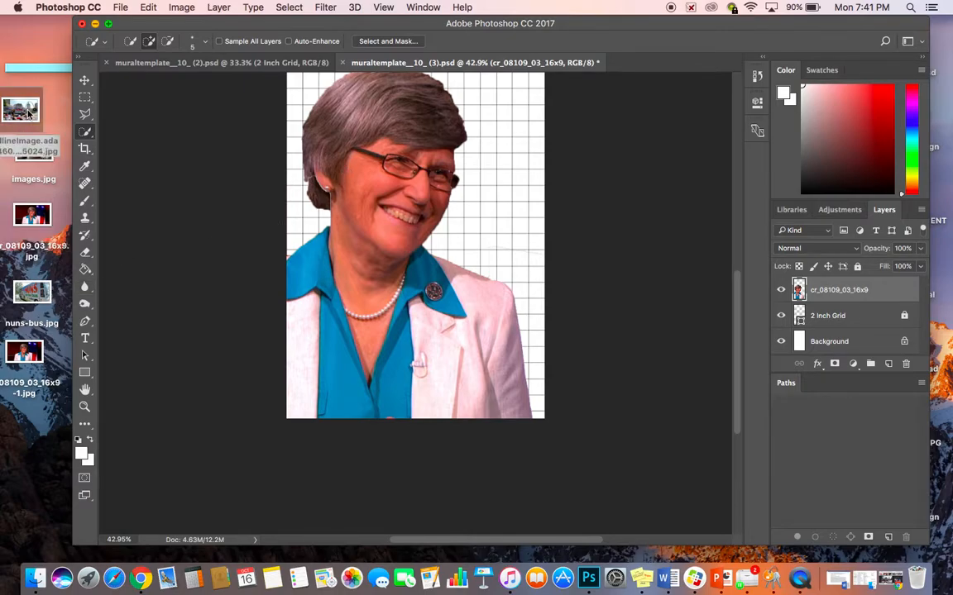
left_click_drag(29, 113, 472, 139)
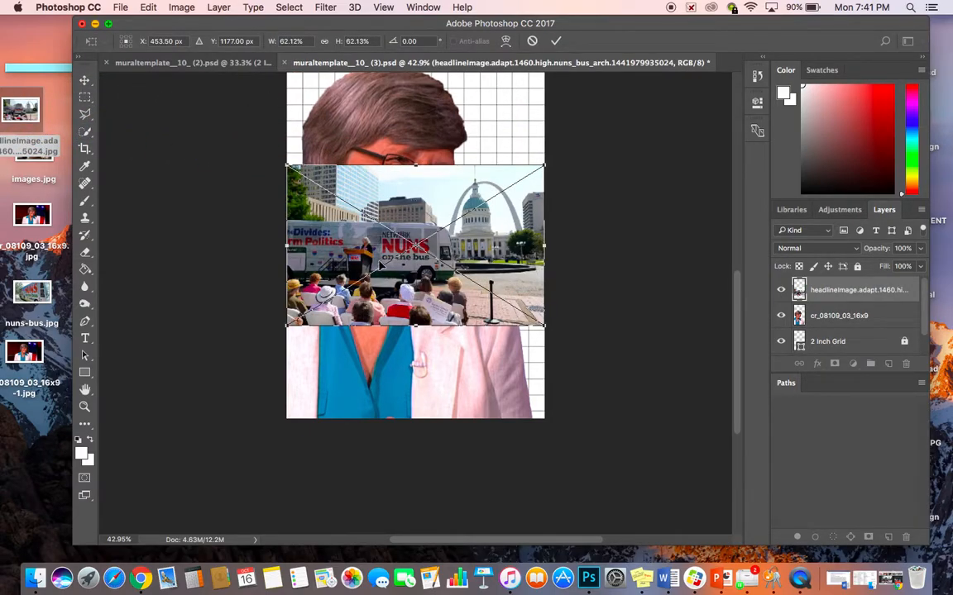
scroll(379, 263, "up", 5)
scroll(379, 263, "down", 2)
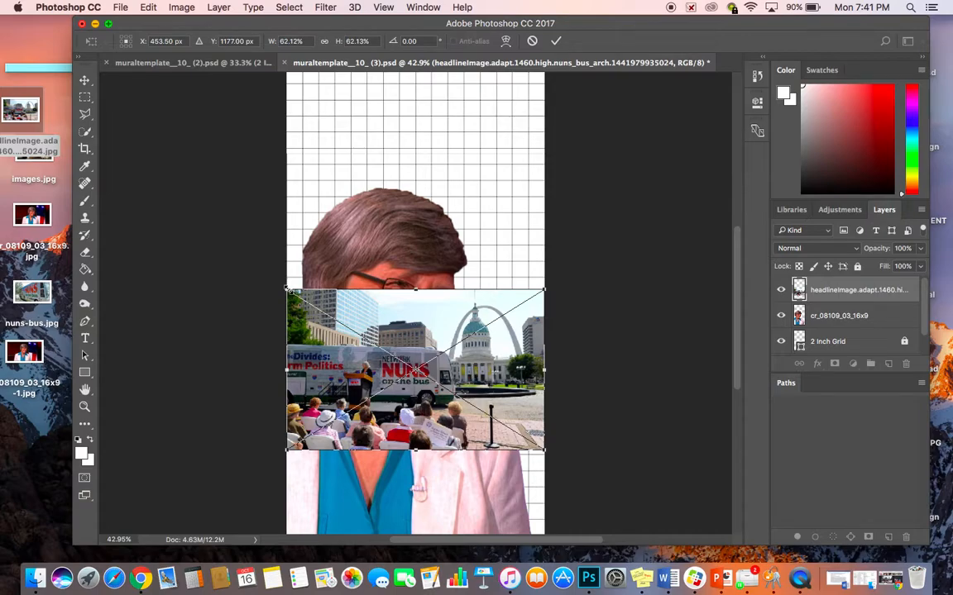
Scale the bus photo to about 177% and position it to fill the canvas, then commit
left_click_drag(287, 291, 139, 71)
scroll(243, 241, "down", 7)
scroll(243, 241, "down", 5)
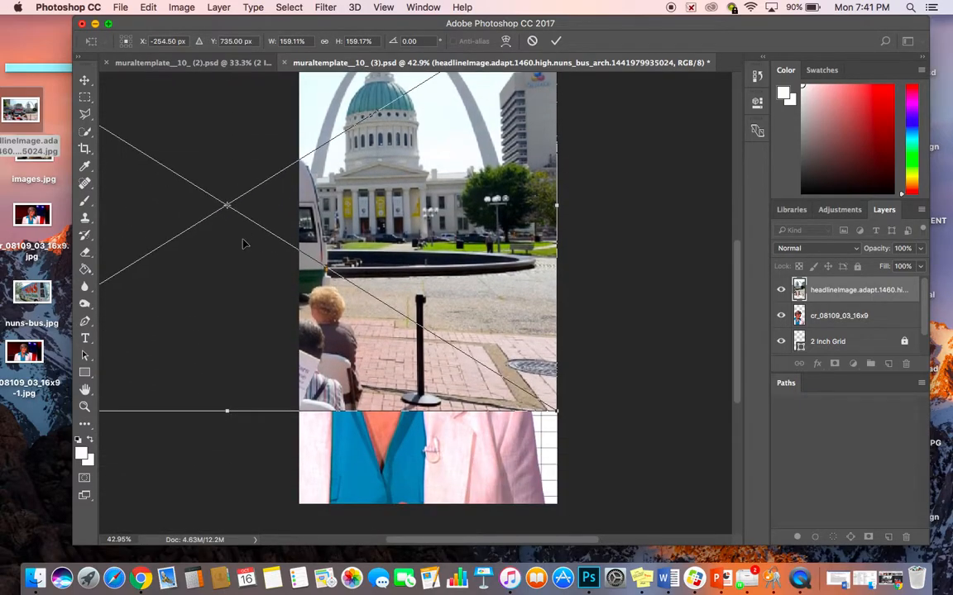
left_click_drag(390, 274, 546, 323)
scroll(623, 421, "up", 2)
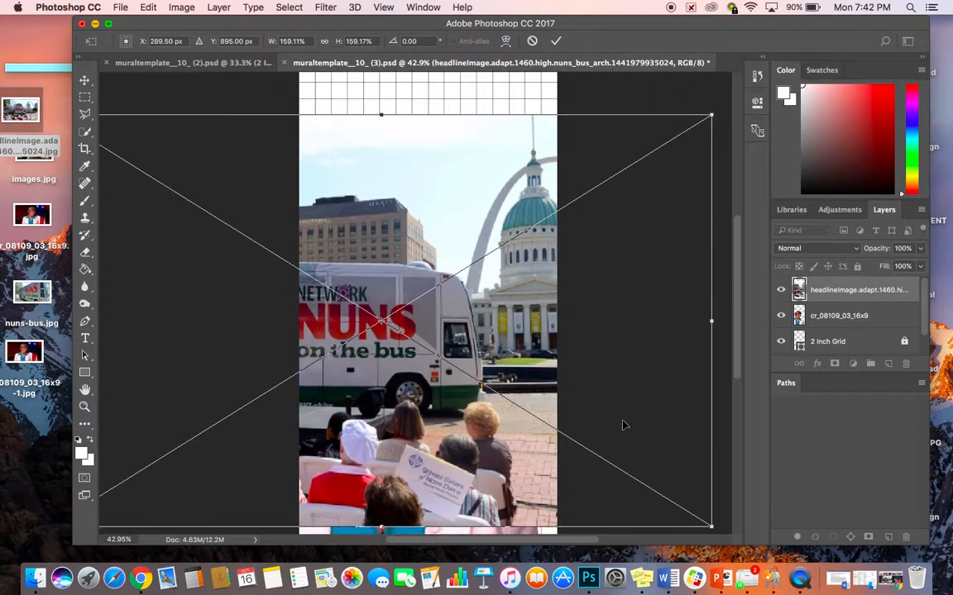
scroll(555, 334, "down", 2)
scroll(555, 335, "right", 2)
scroll(555, 334, "up", 5)
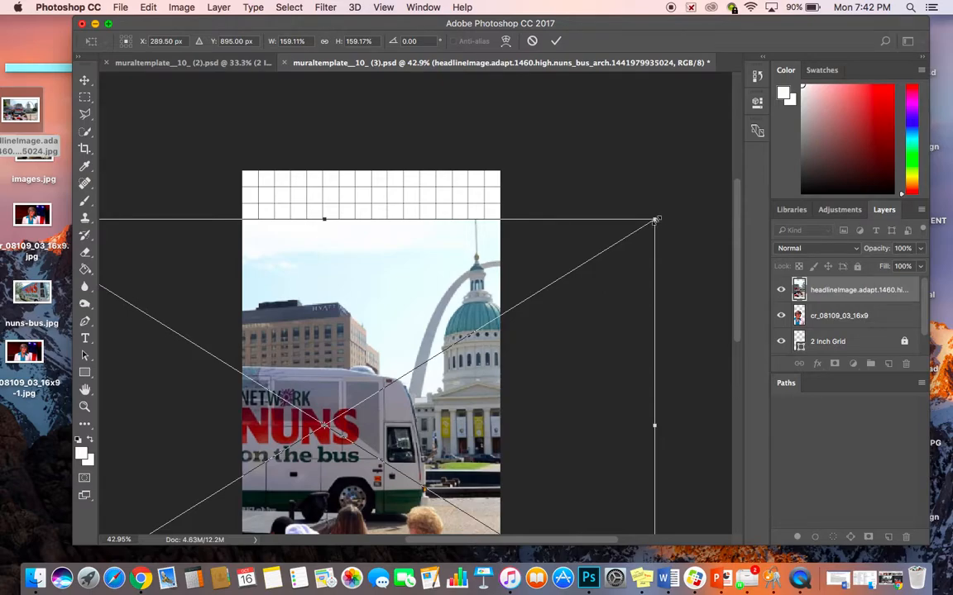
left_click_drag(655, 220, 715, 152)
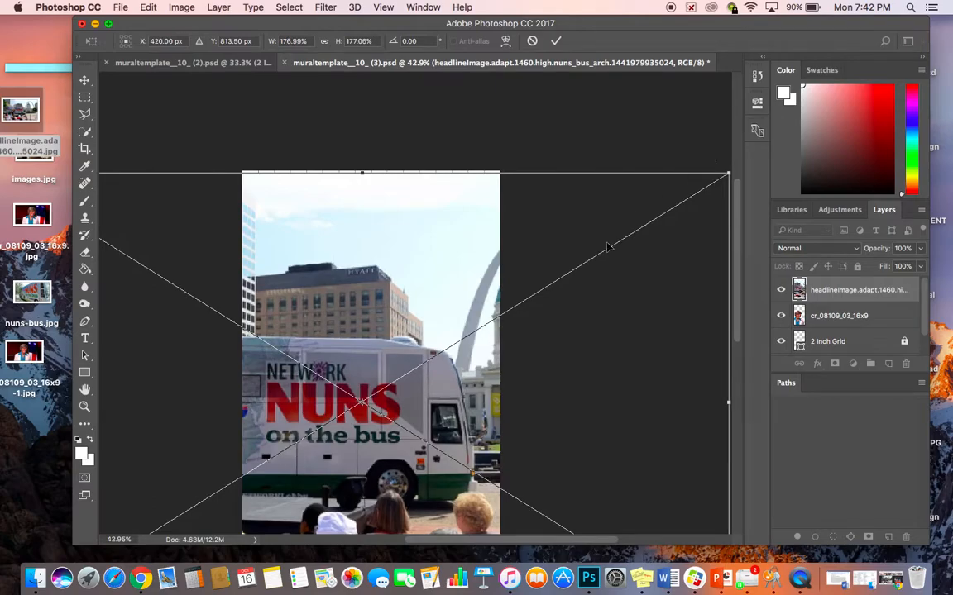
left_click_drag(557, 294, 506, 293)
scroll(506, 293, "down", 10)
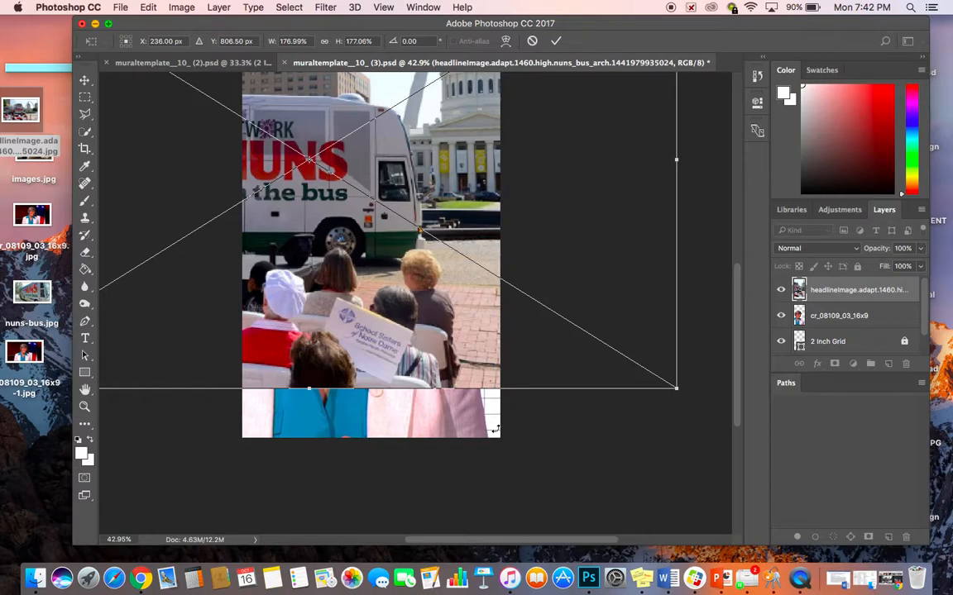
key("Return")
key("w")
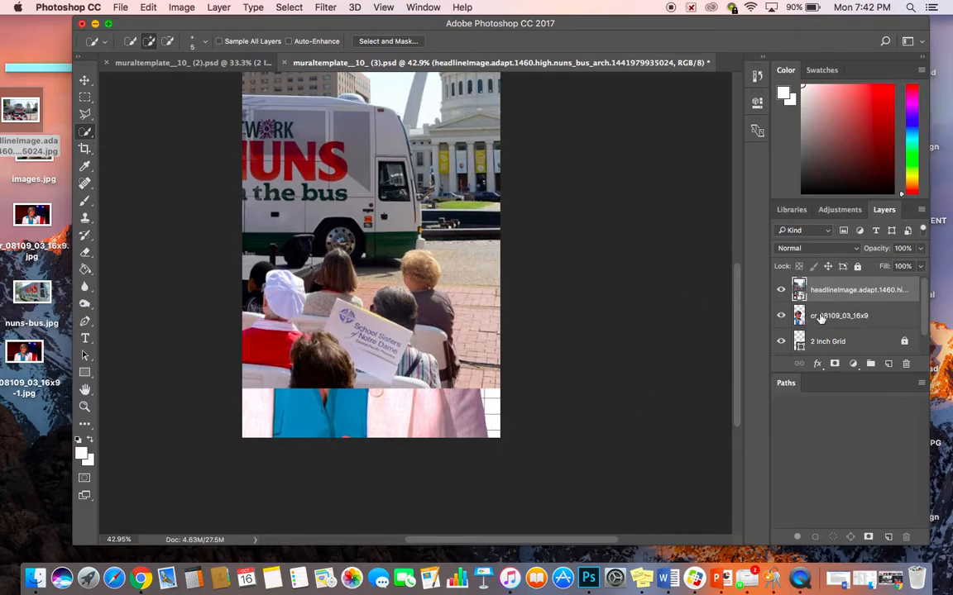
Move the cr_08109_03_16x9 portrait layer above the bus photo and shift the portrait right
left_click_drag(820, 318, 821, 287)
scroll(605, 293, "up", 5)
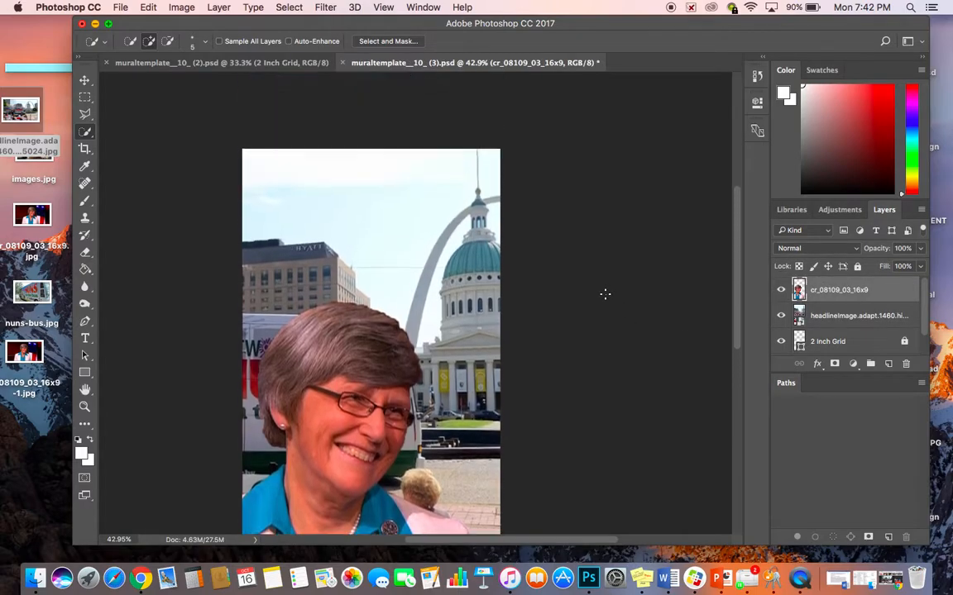
scroll(605, 293, "down", 3)
scroll(605, 294, "down", 2)
scroll(604, 294, "left", 2)
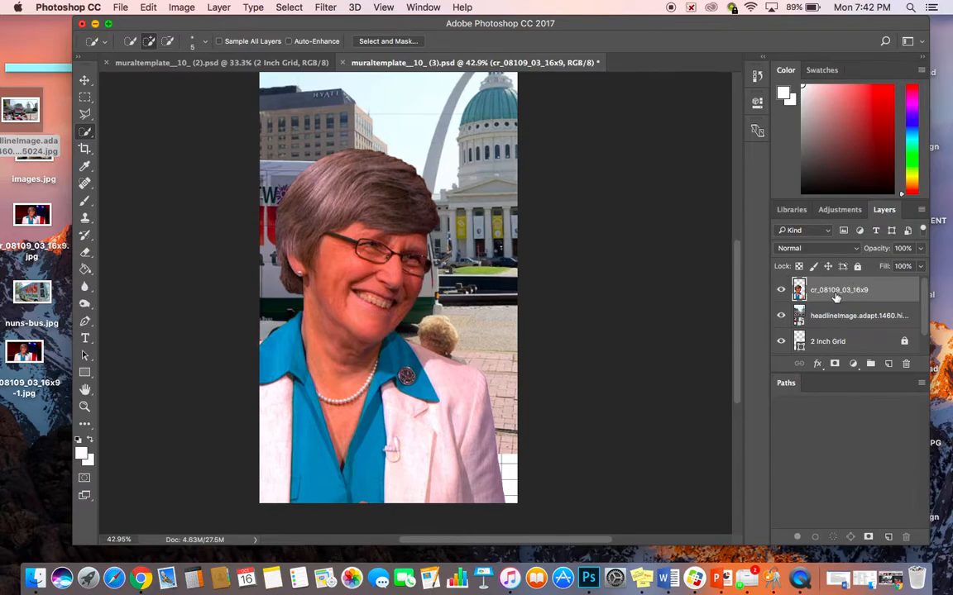
left_click(85, 79)
left_click_drag(347, 255, 418, 250)
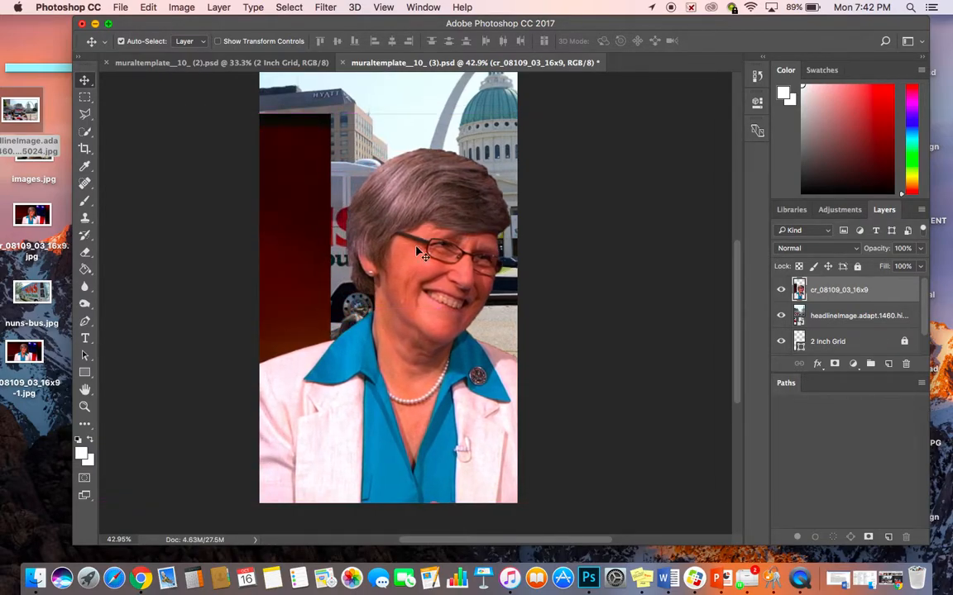
Delete the leftover dark red strip on the left of the portrait
left_click(86, 133)
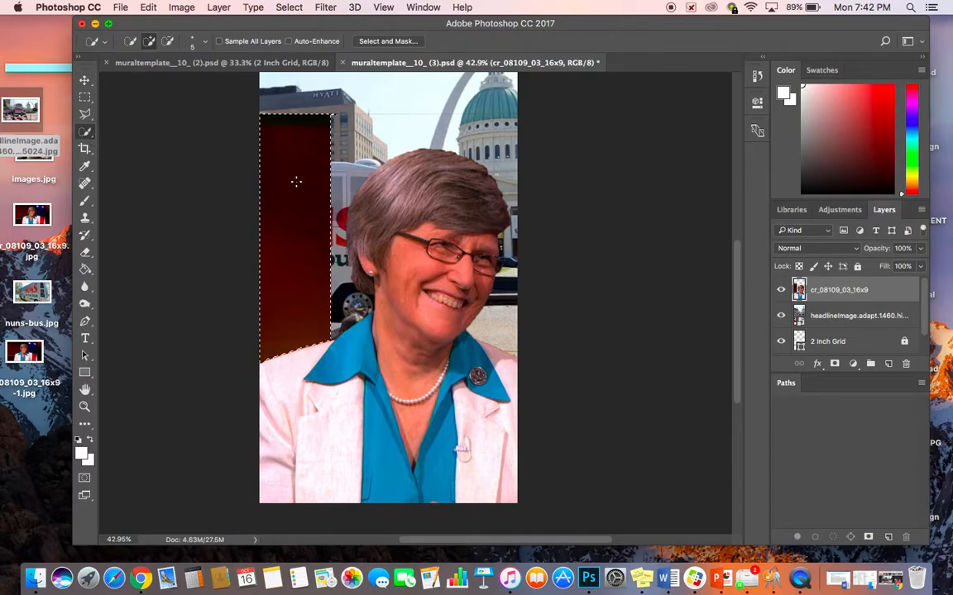
key("Delete")
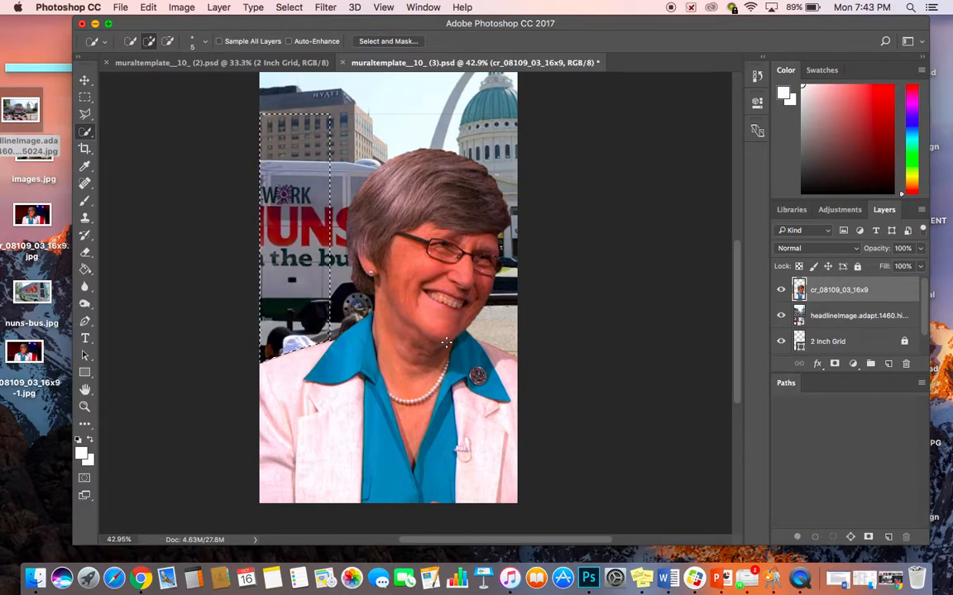
scroll(446, 341, "down", 2)
scroll(446, 341, "up", 2)
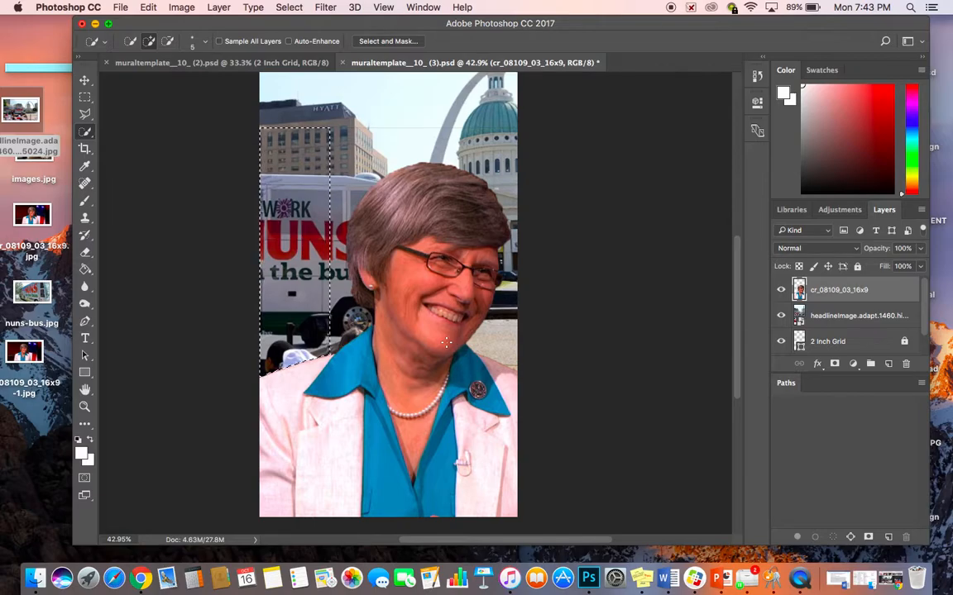
scroll(446, 342, "down", 3)
scroll(446, 342, "up", 2)
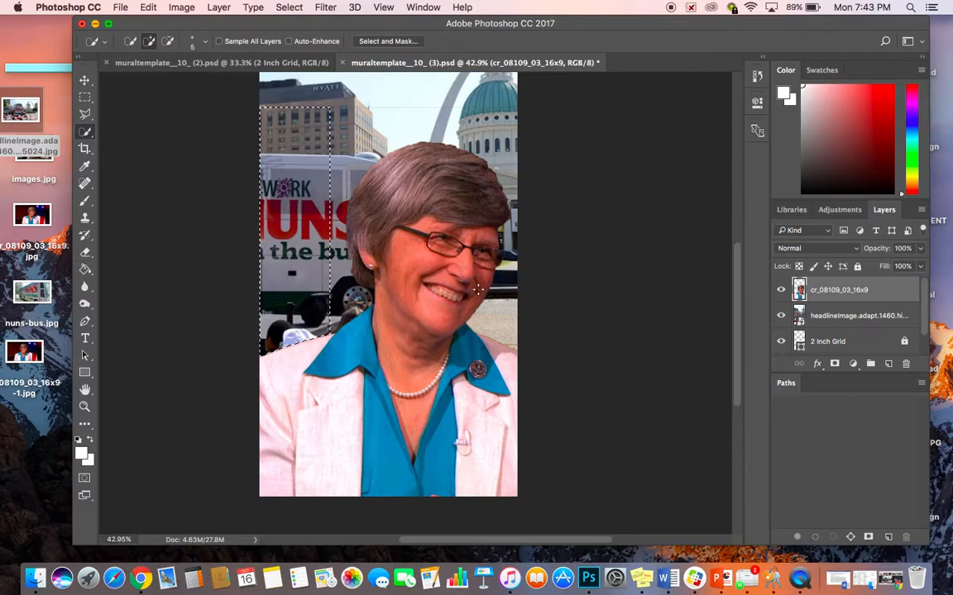
scroll(496, 242, "up", 5)
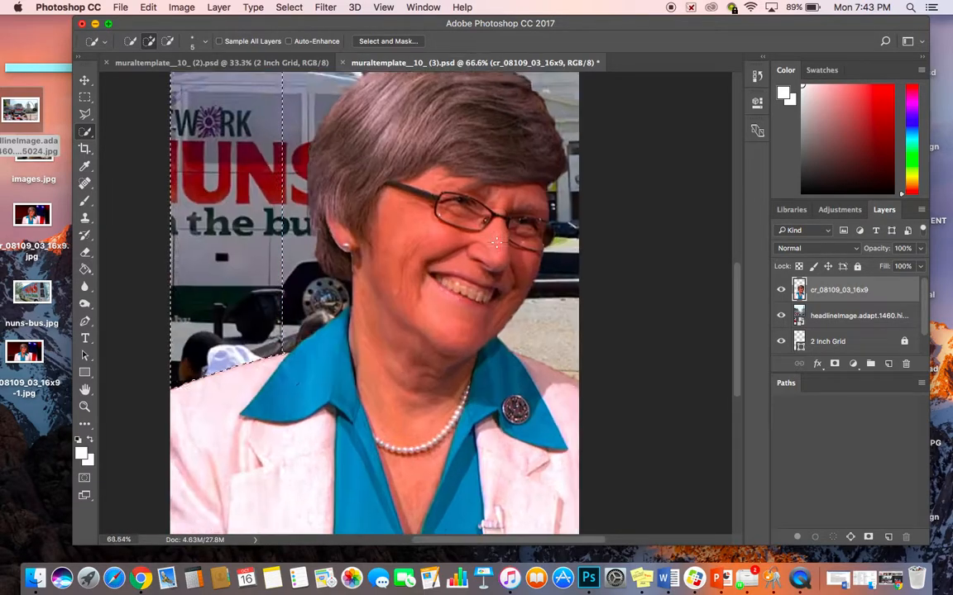
scroll(496, 241, "right", 3)
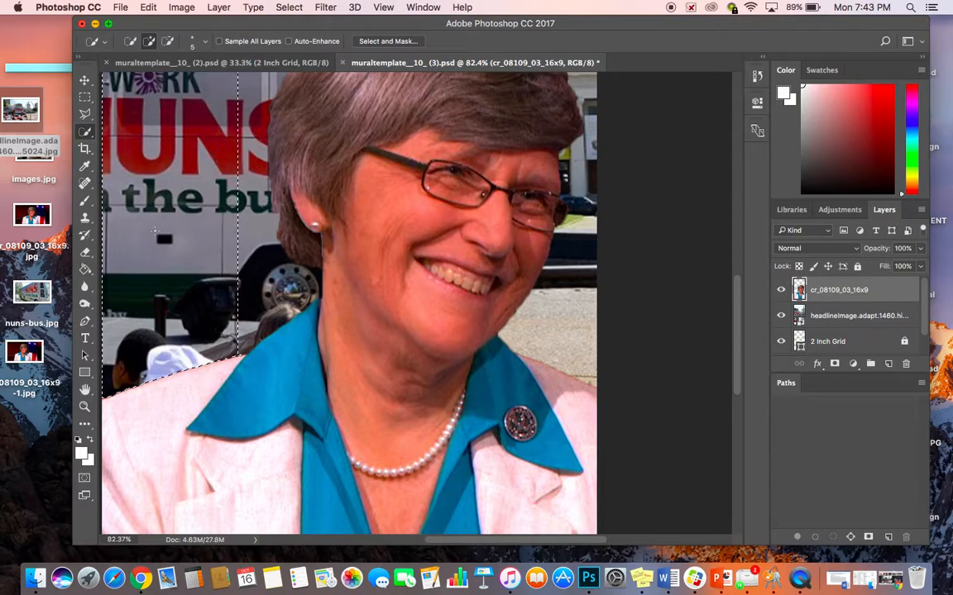
Erase the leftover background fringes around her hair and shoulder, then deselect
left_click(85, 252)
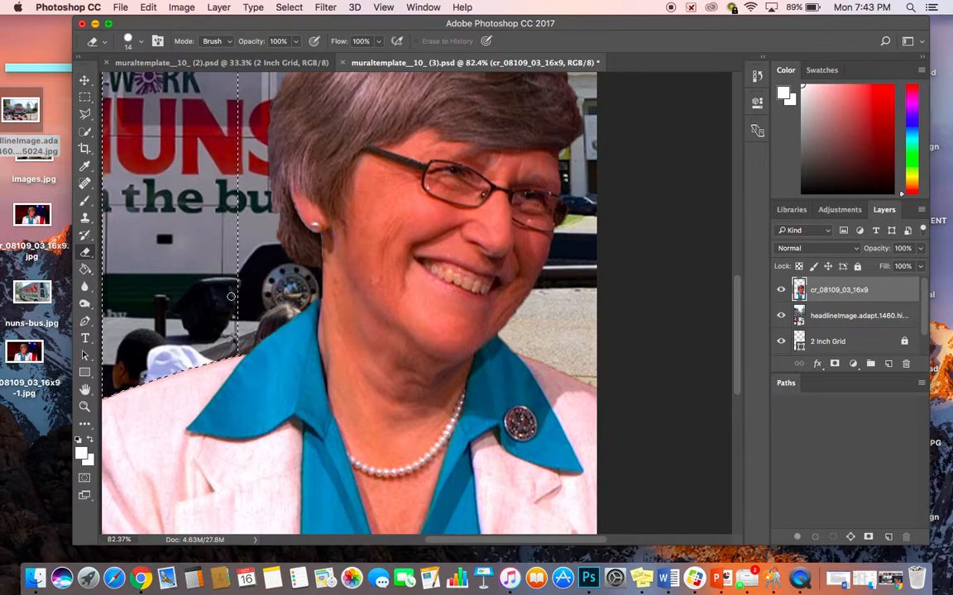
key("super+d")
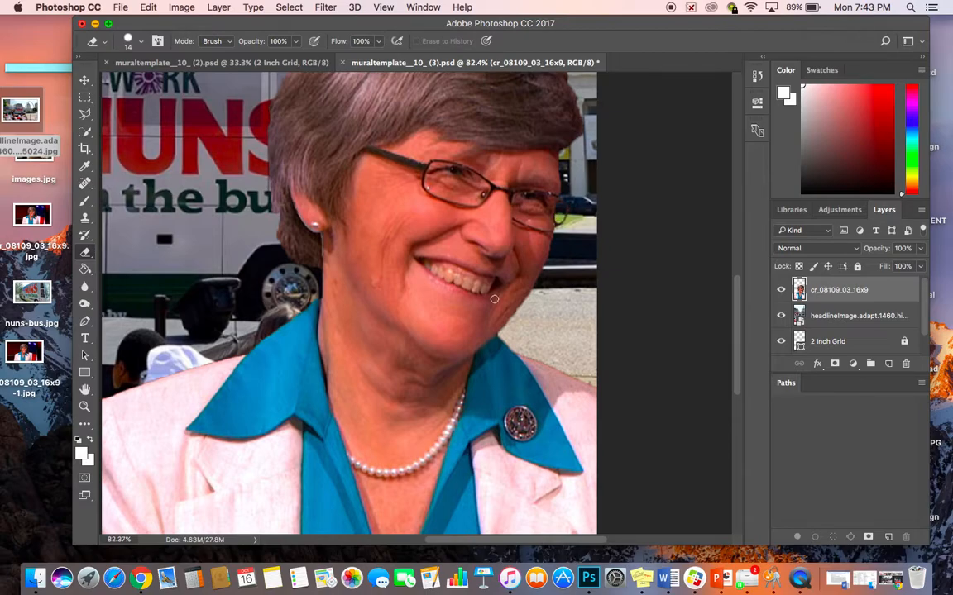
scroll(494, 300, "down", 5)
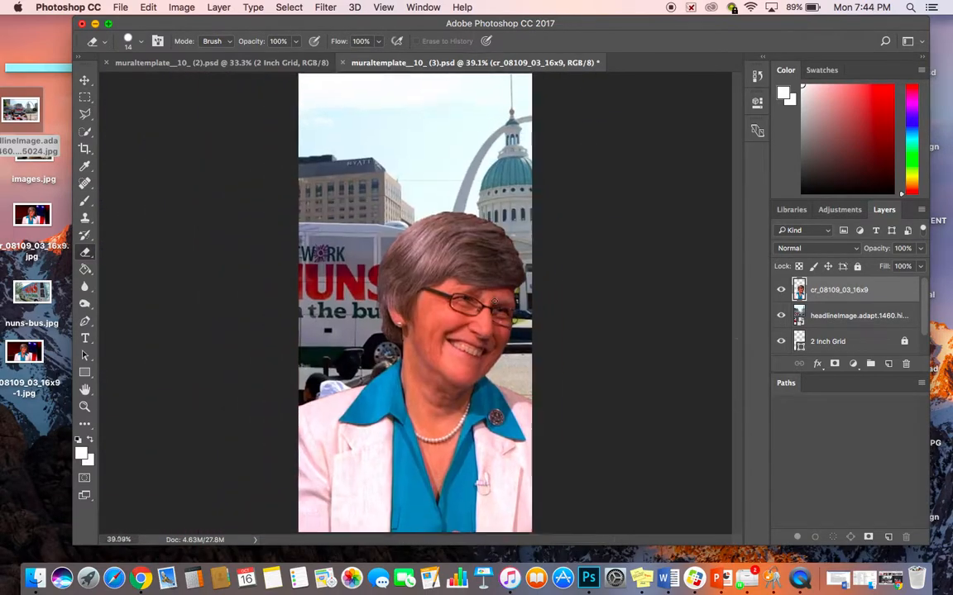
Drag the 2 Inch Grid layer above the portrait and bus photo layers
scroll(494, 302, "down", 1)
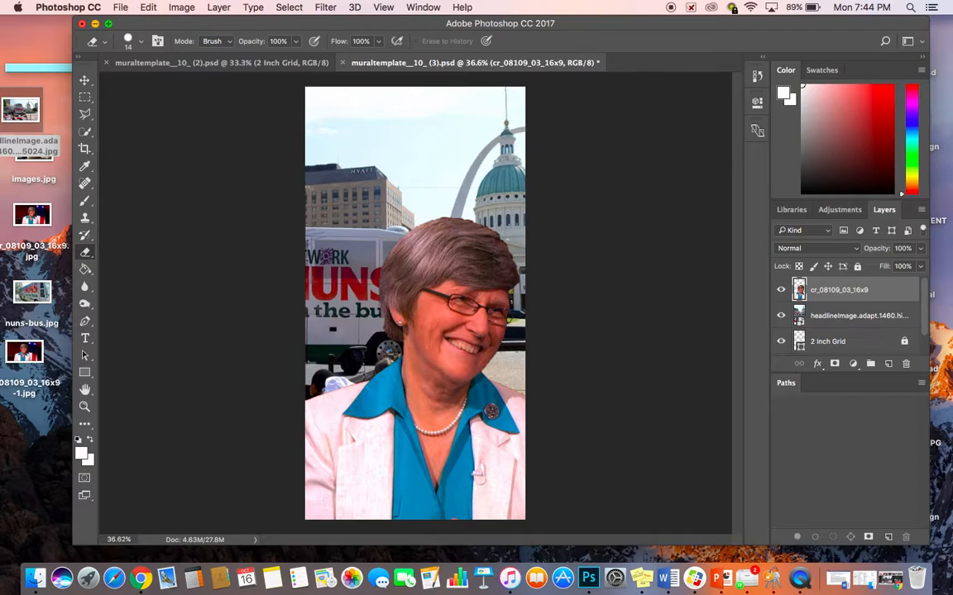
left_click(832, 319)
left_click(832, 296)
left_click(830, 321)
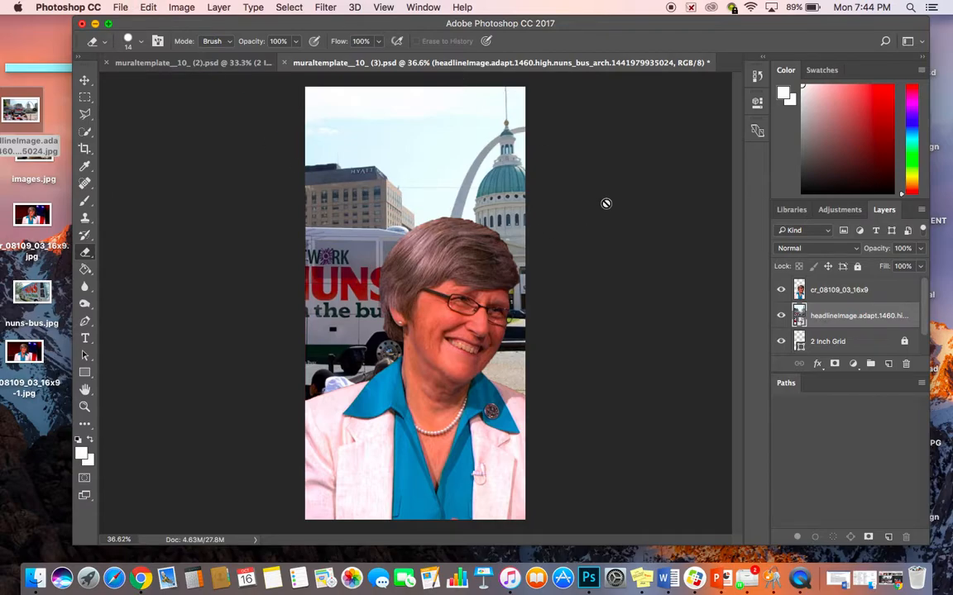
left_click(824, 342)
left_click_drag(824, 341, 822, 287)
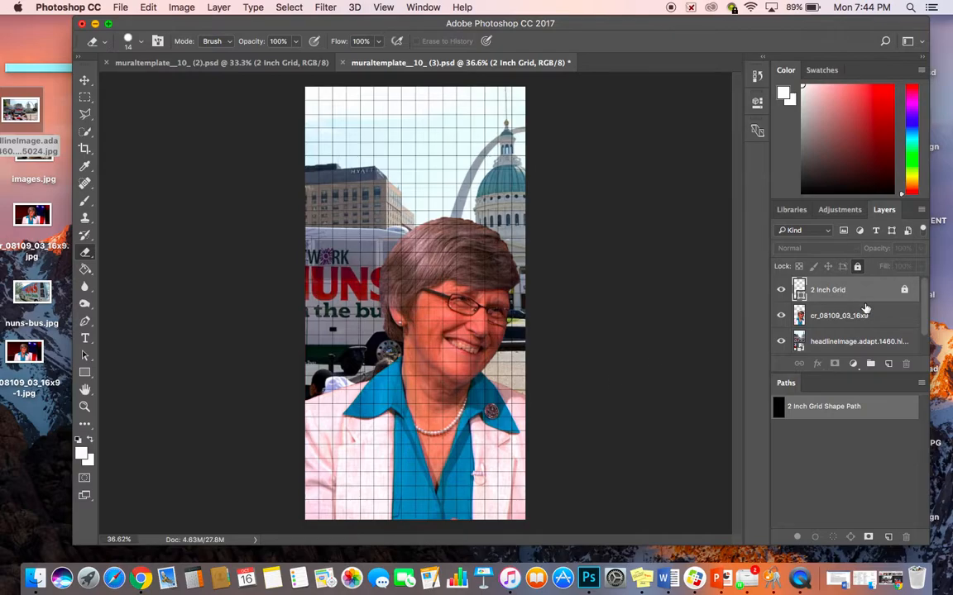
Start Save As and enter a new file name ending in 'Sr Simone'
left_click(118, 6)
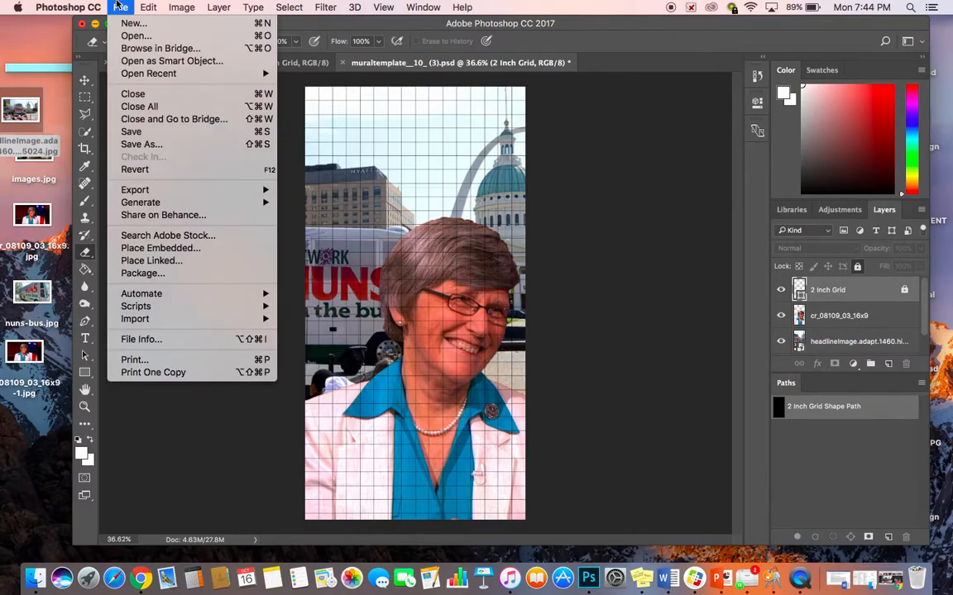
left_click(152, 146)
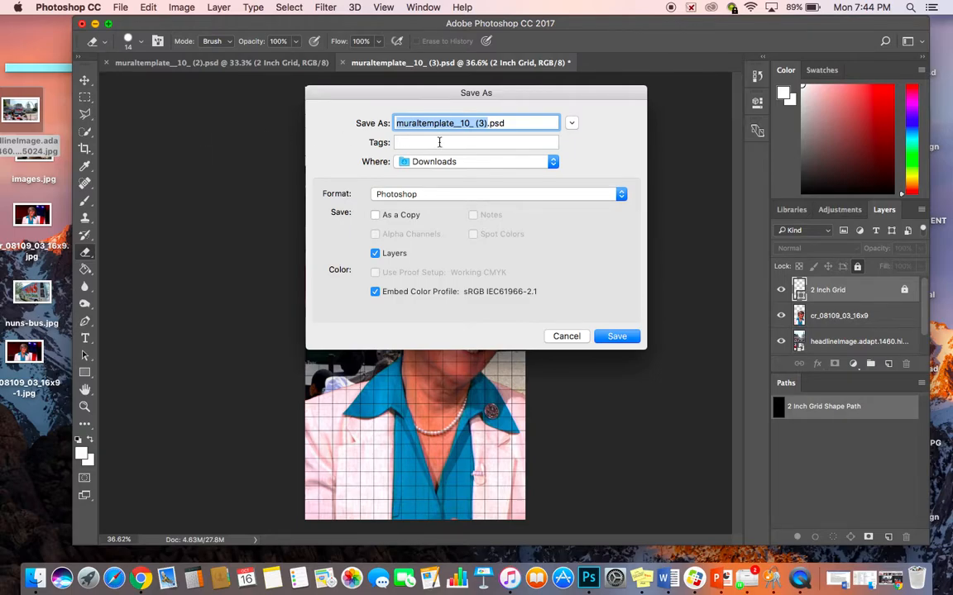
type("Si")
key("BackSpace")
key("BackSpace")
type("Ms. Klister Sr Simone")
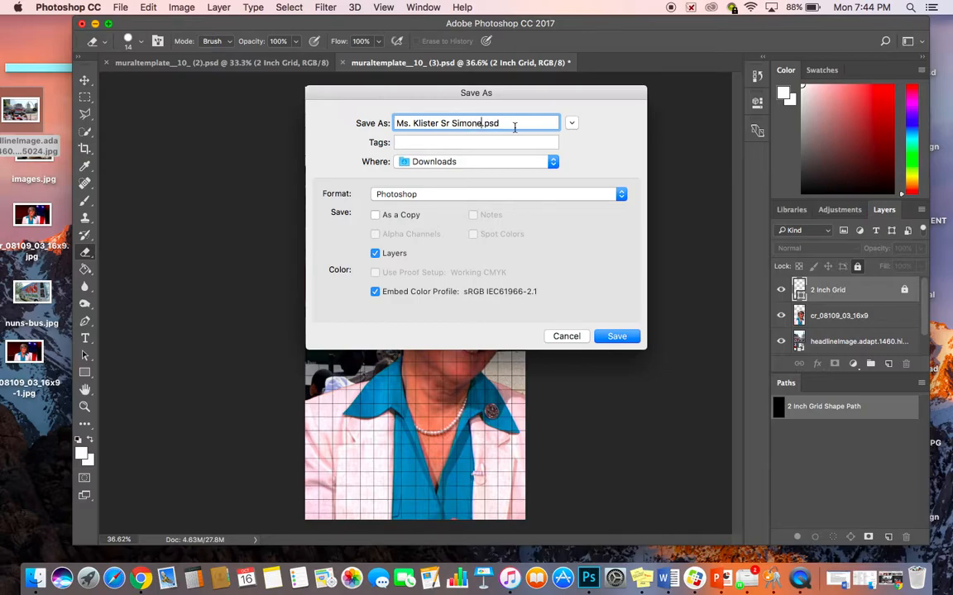
Save the copy as JPEG to the Desktop, accepting Quality 12, Maximum
left_click(439, 196)
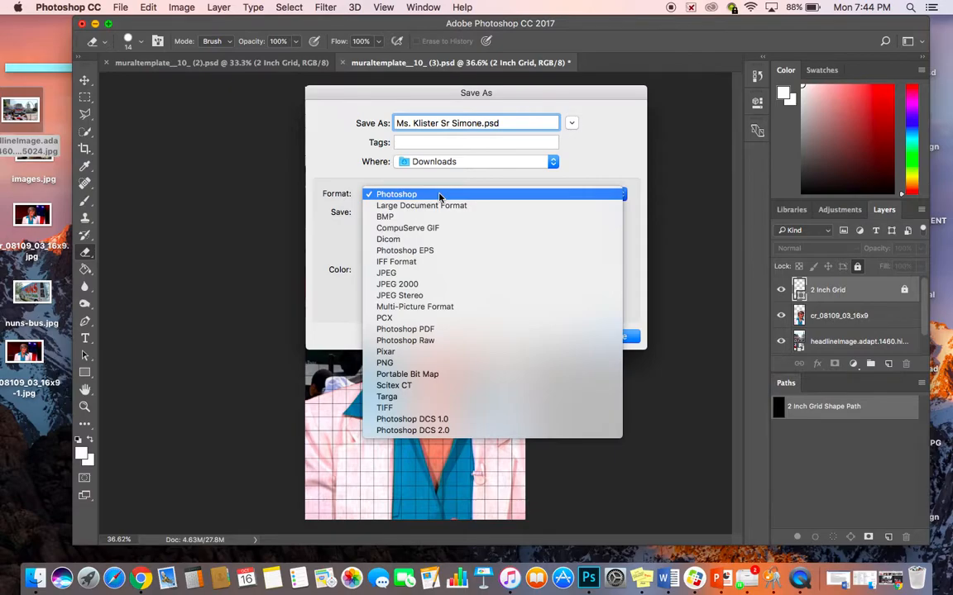
left_click(426, 273)
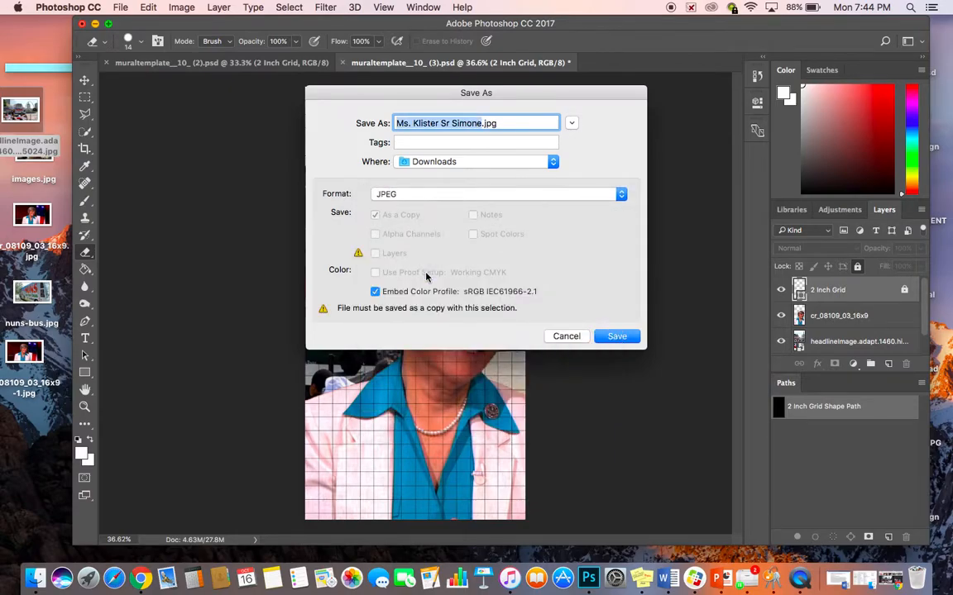
left_click(618, 337)
left_click(539, 192)
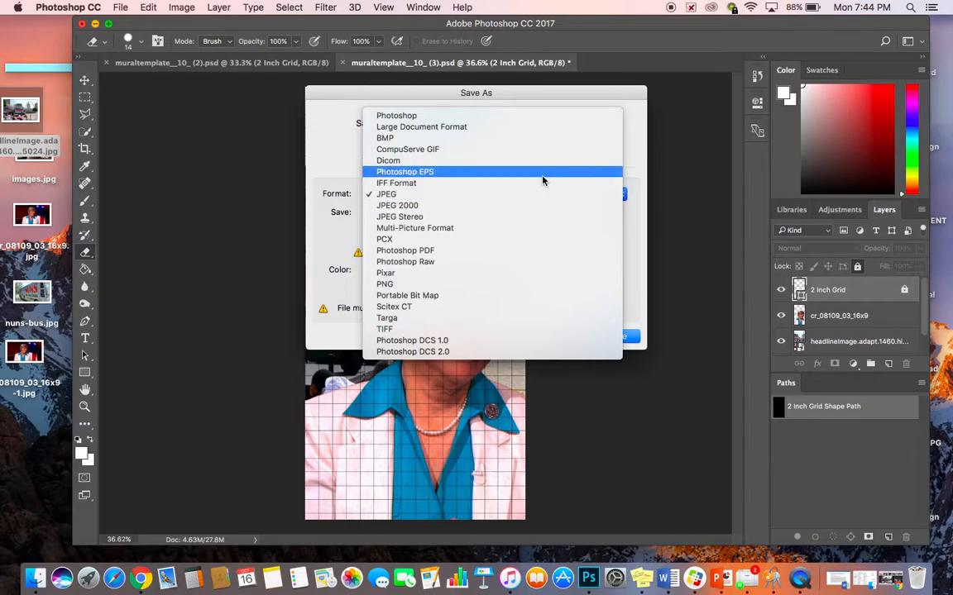
left_click(530, 193)
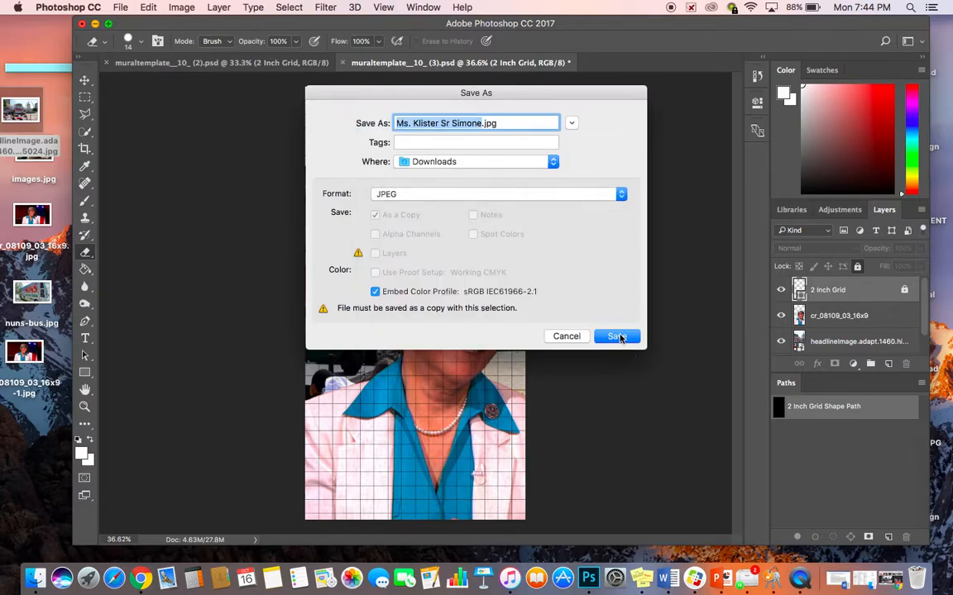
left_click(499, 161)
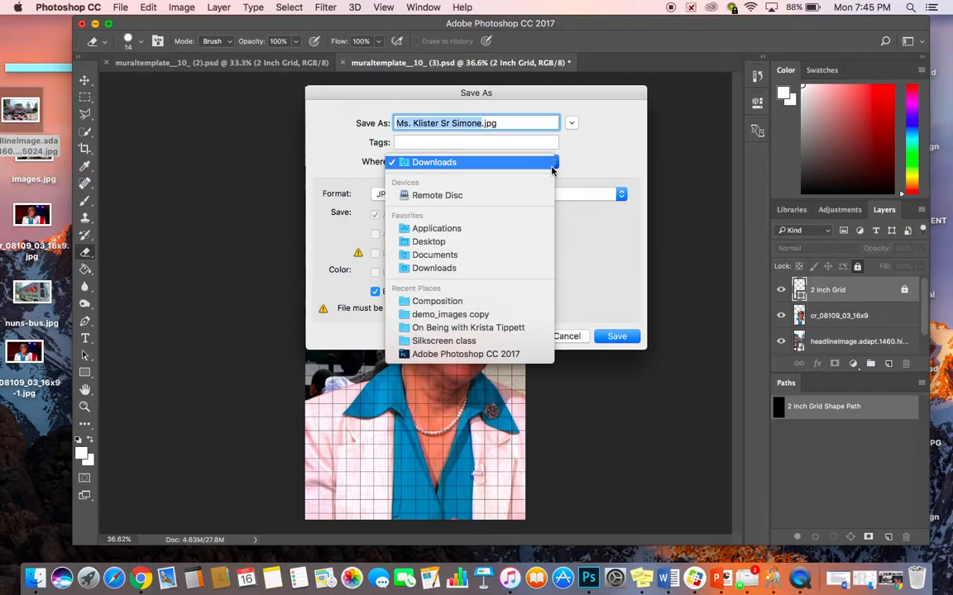
left_click(499, 241)
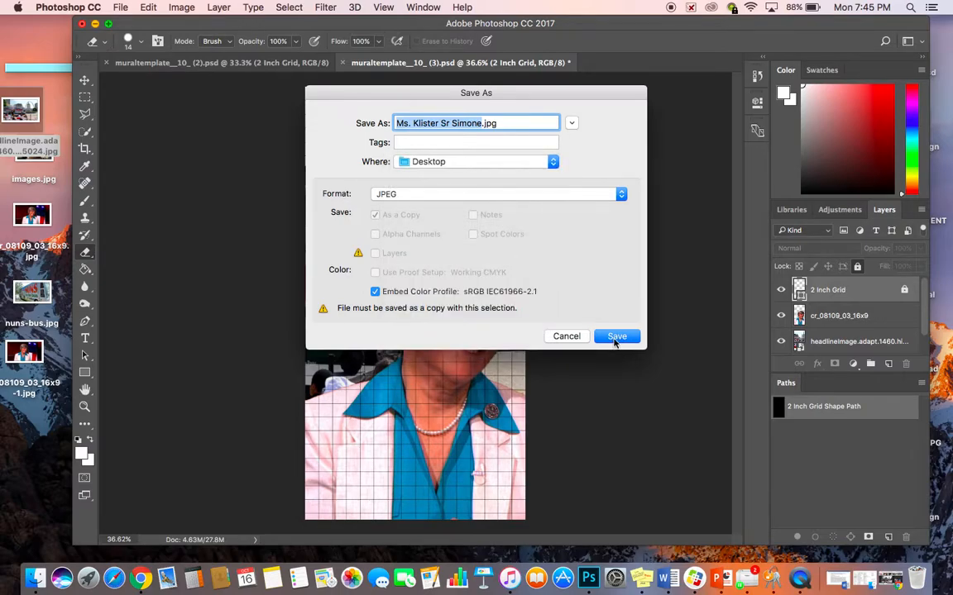
left_click(619, 338)
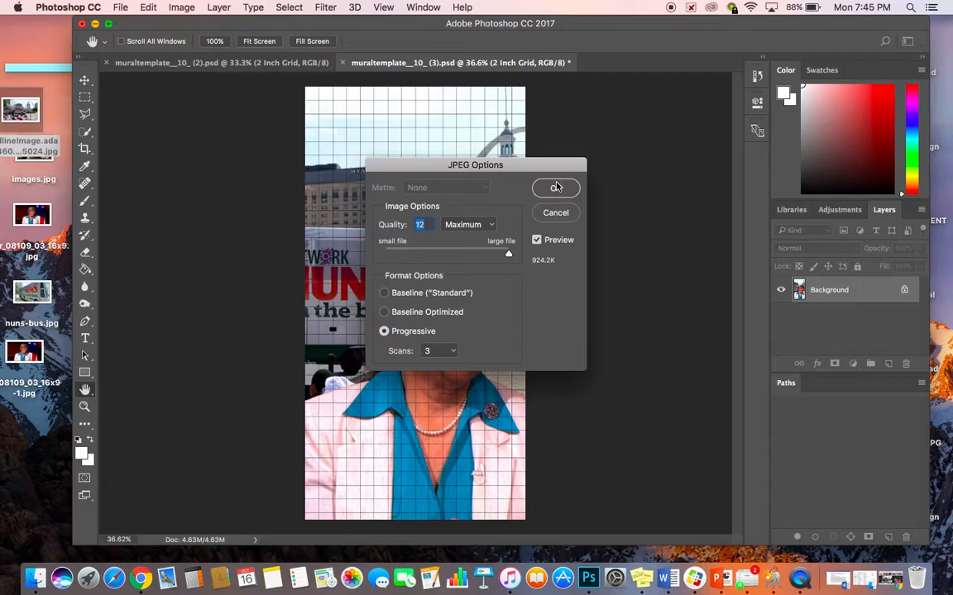
left_click(556, 188)
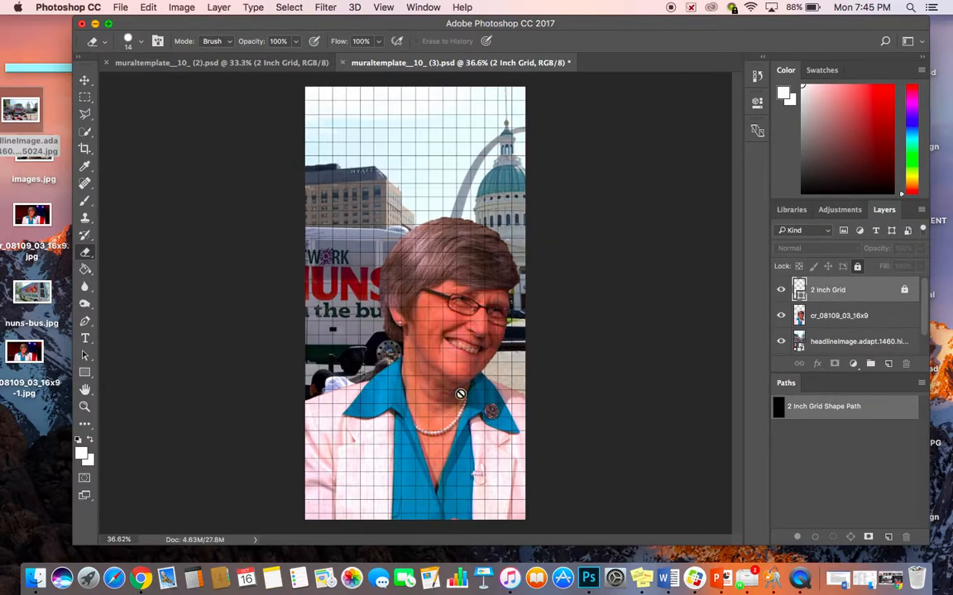
Return to Chrome and open the Art + Design class's PowerSchool Learning Assignments page
left_click(893, 584)
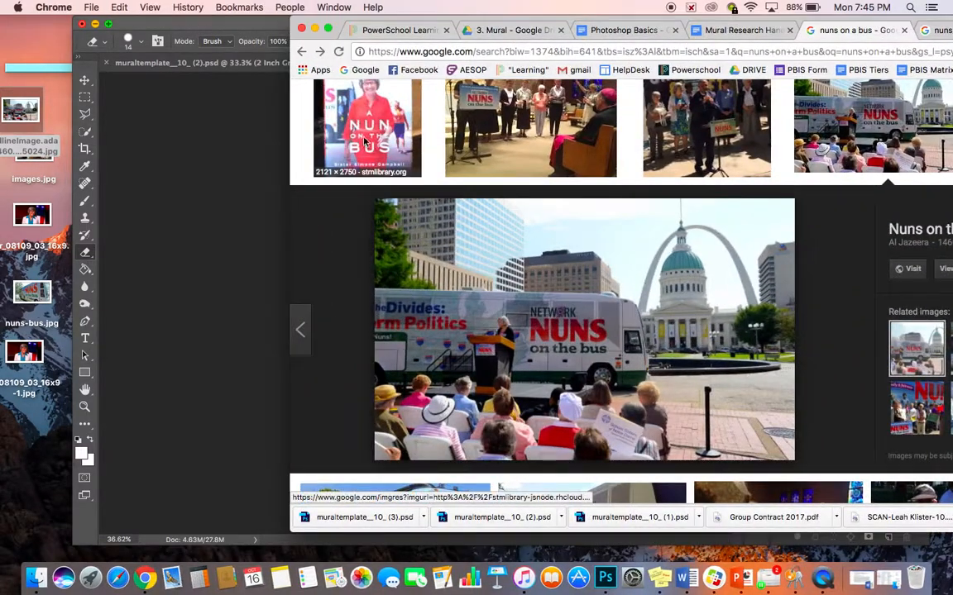
left_click(405, 30)
left_click_drag(432, 20, 235, 19)
left_click(331, 83)
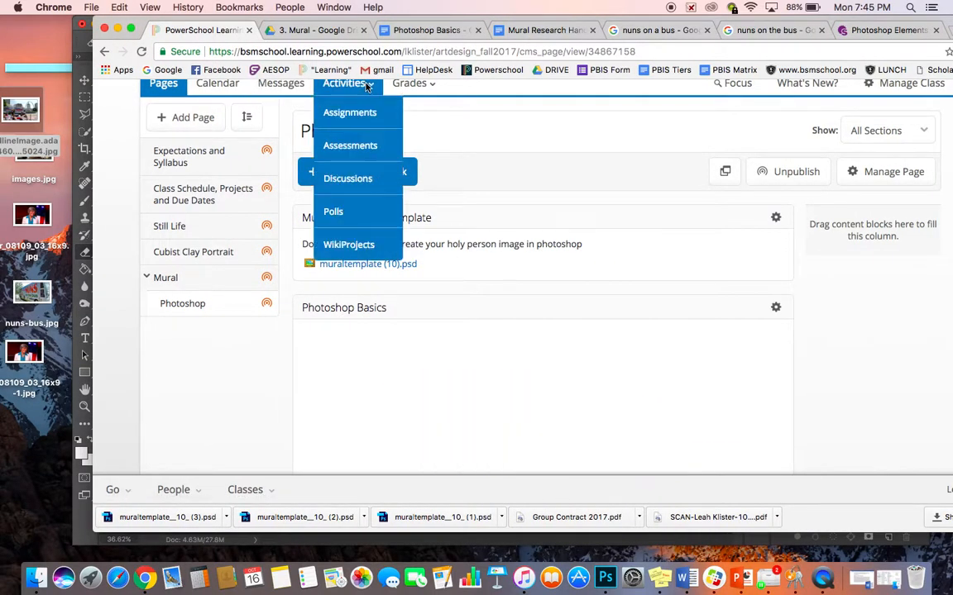
left_click(343, 111)
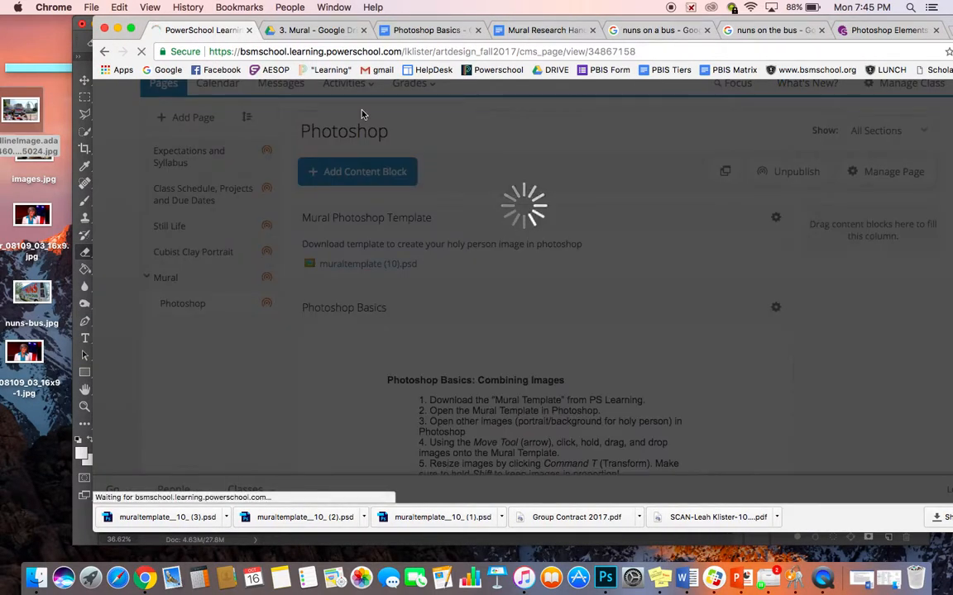